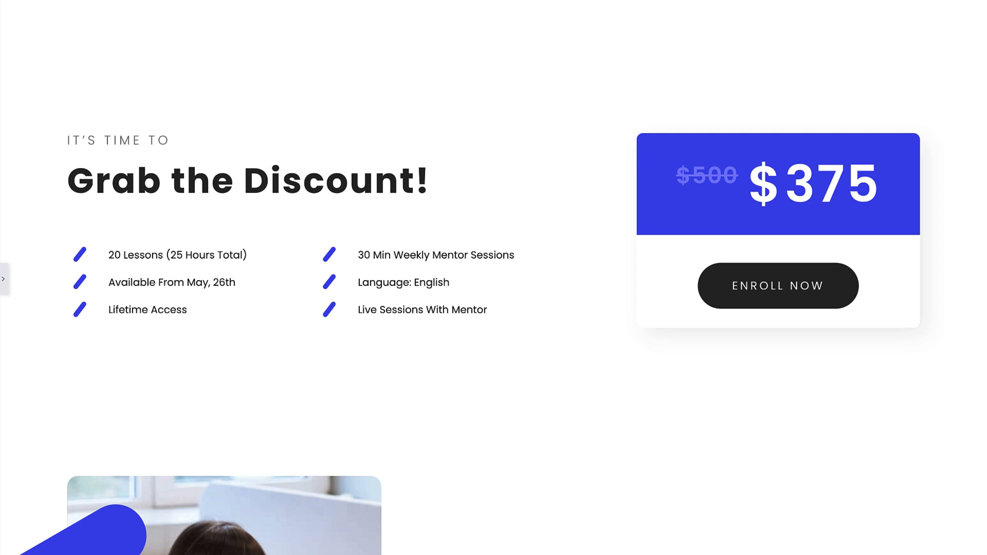
Delete the two-column checklist section below the "Grab the Discount!" heading and put an Icon List widget in its place.
left_click(4, 280)
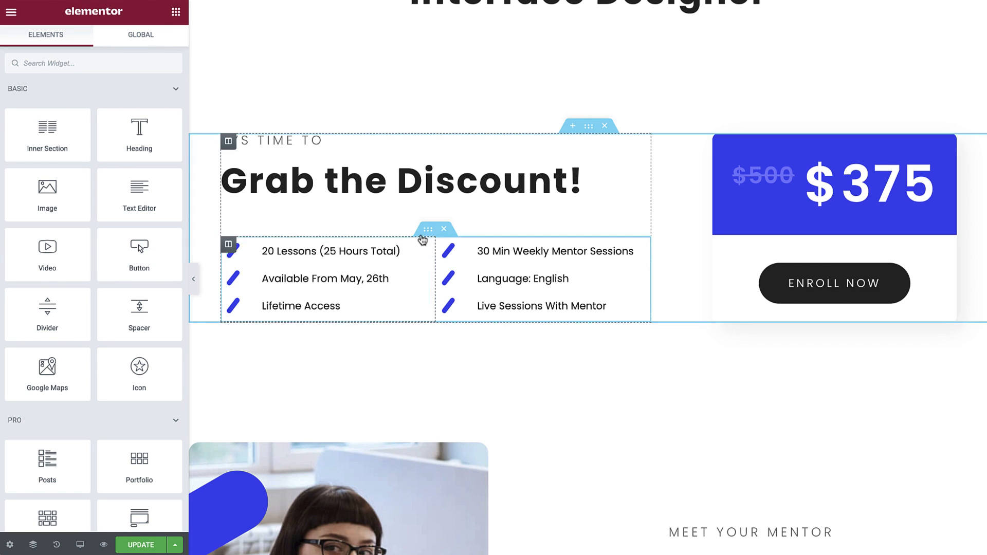
left_click(447, 228)
left_click(131, 62)
type("icon list")
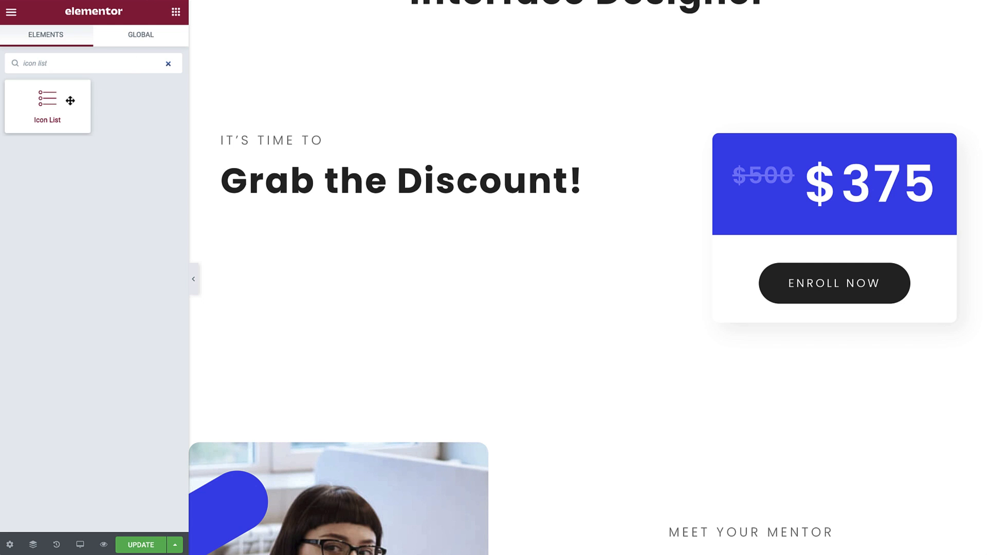
left_click_drag(70, 101, 326, 212)
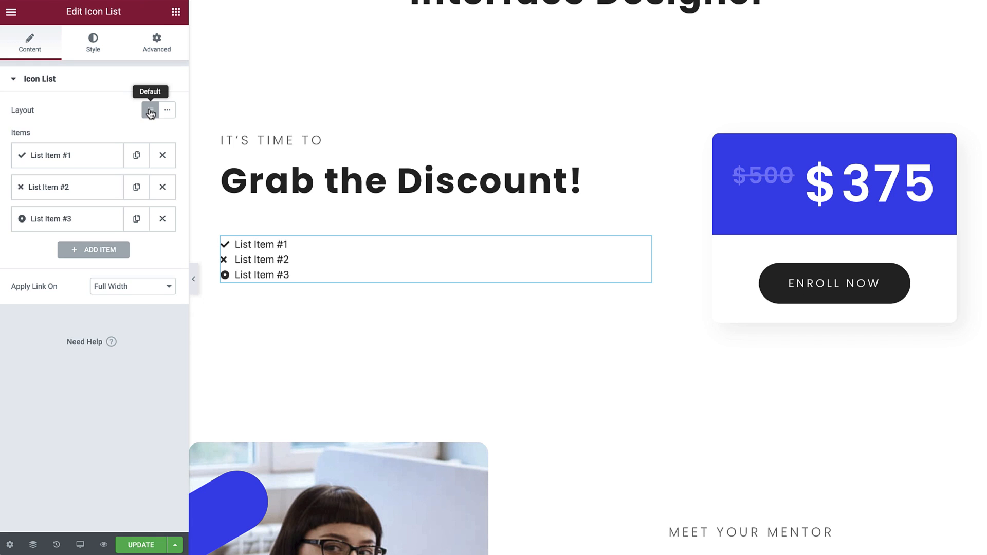
Try the inline layout on the icon list and return it to the default layout.
left_click(167, 111)
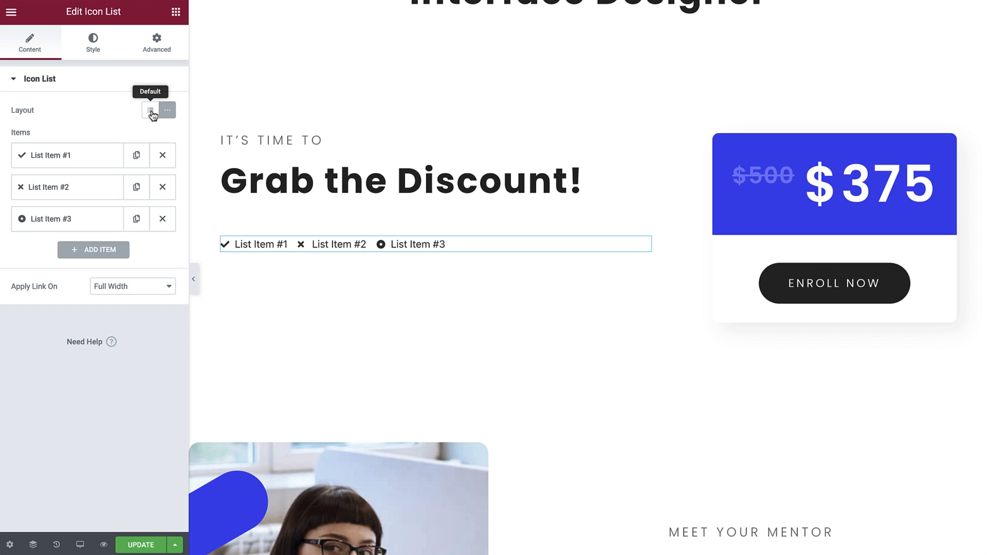
left_click(150, 111)
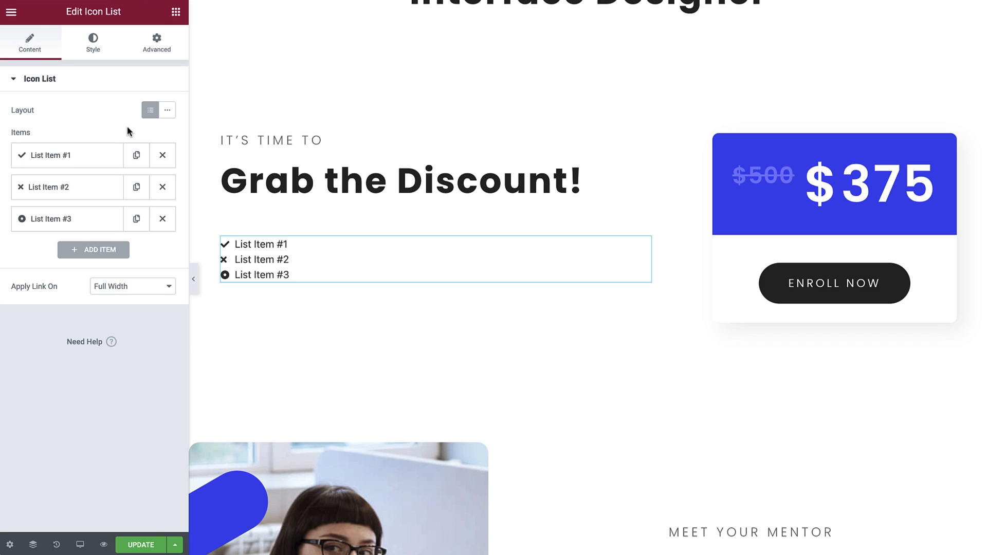
Set the first list item's text to "20 Lessons (25 Hours Total)".
left_click(94, 159)
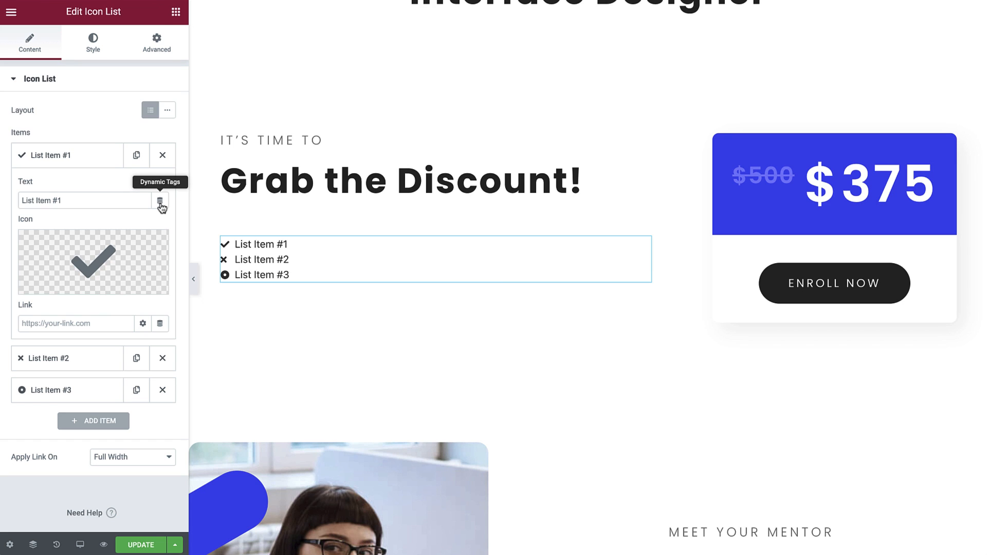
left_click_drag(132, 201, 23, 201)
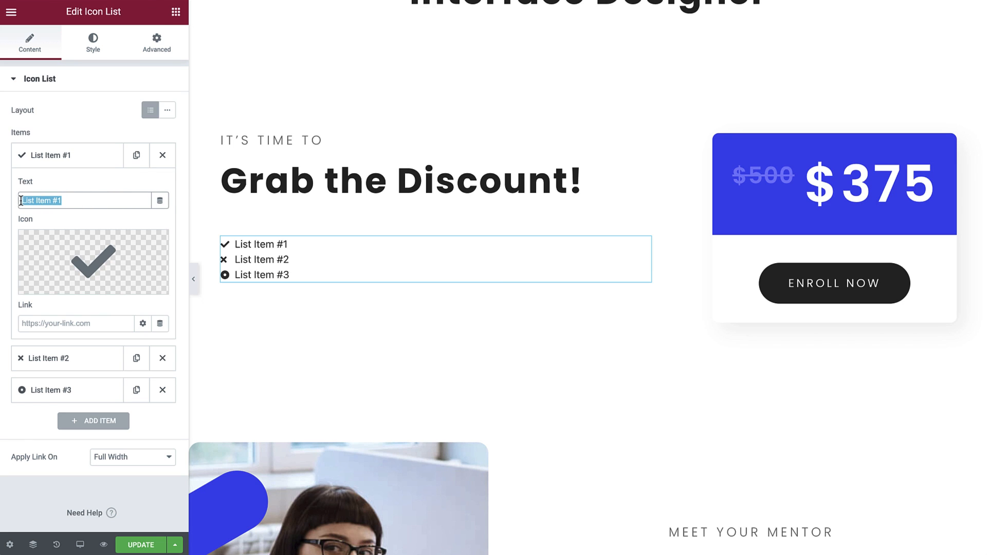
type("20 Lessons (25 Hours Total)")
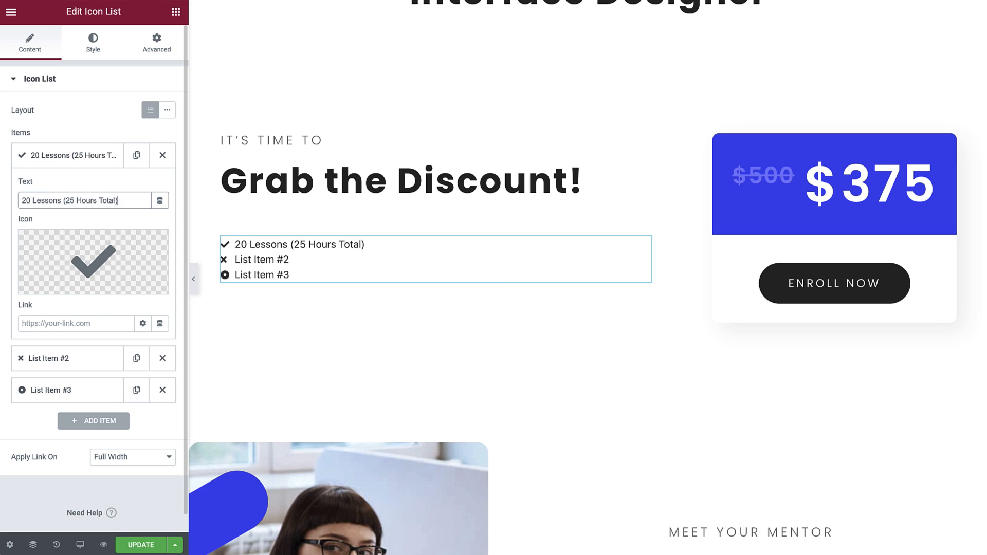
Remove the first item's check mark icon and insert the outlined circle with a right arrow from the icon library, searching for "arrow".
mouse_move(94, 251)
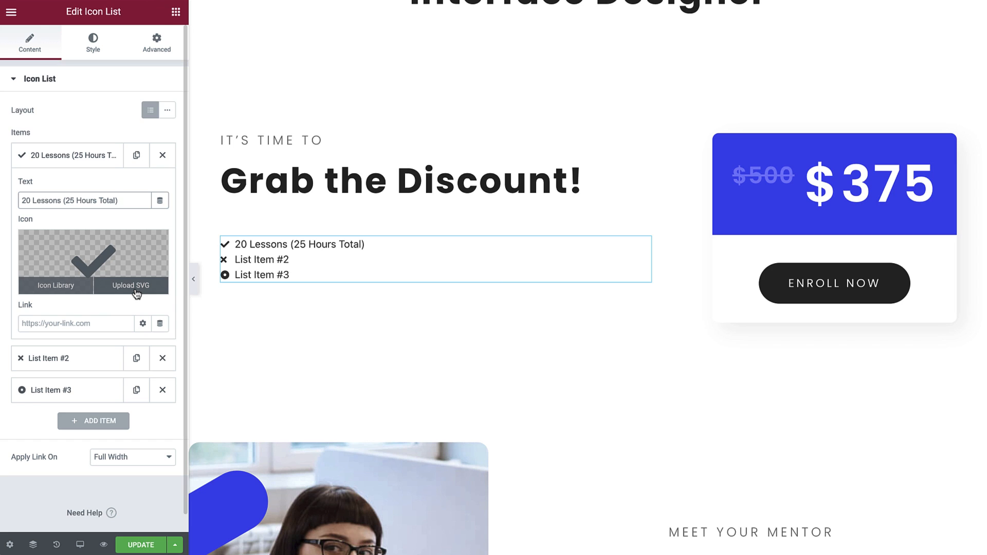
left_click(155, 247)
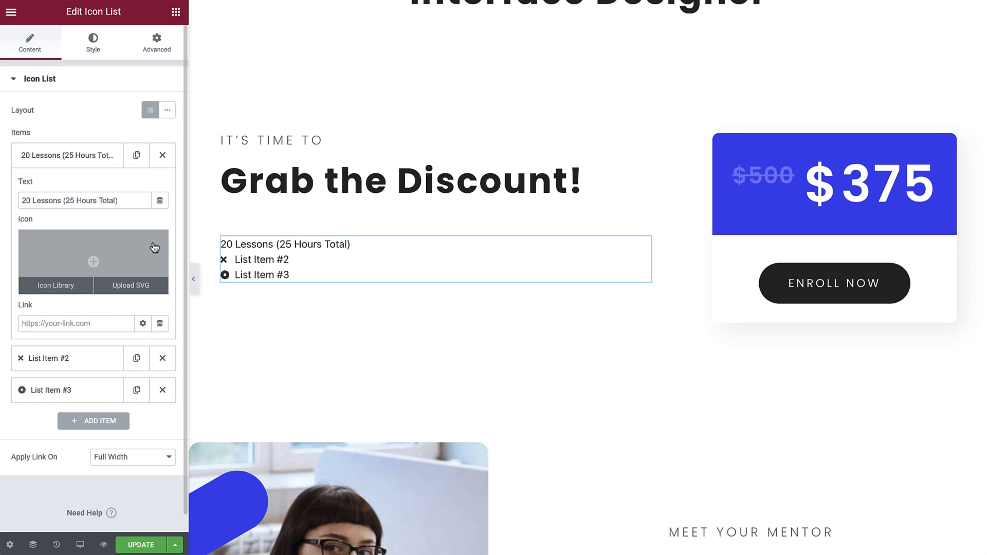
left_click(63, 291)
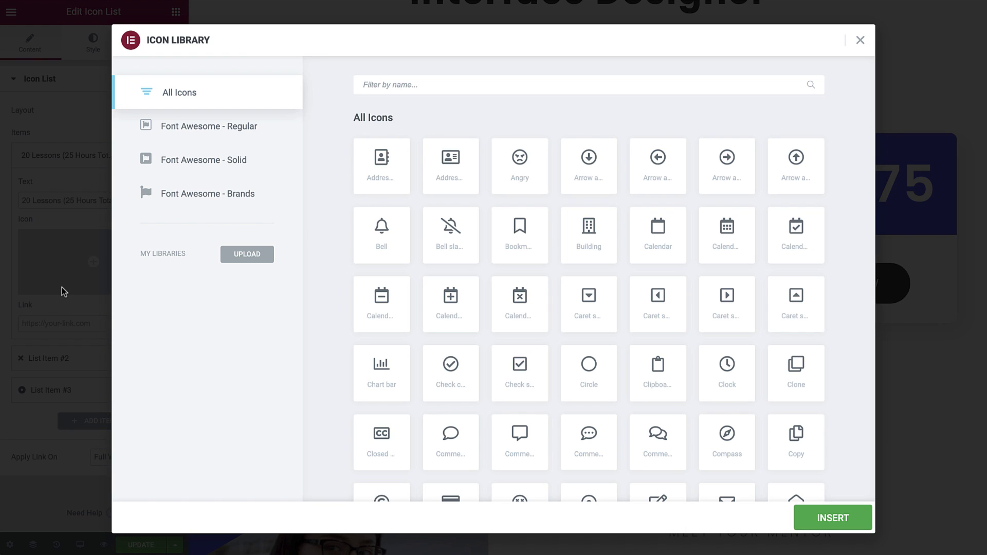
left_click(193, 204)
left_click(240, 162)
left_click(254, 126)
left_click(254, 99)
left_click(373, 87)
type("arrow")
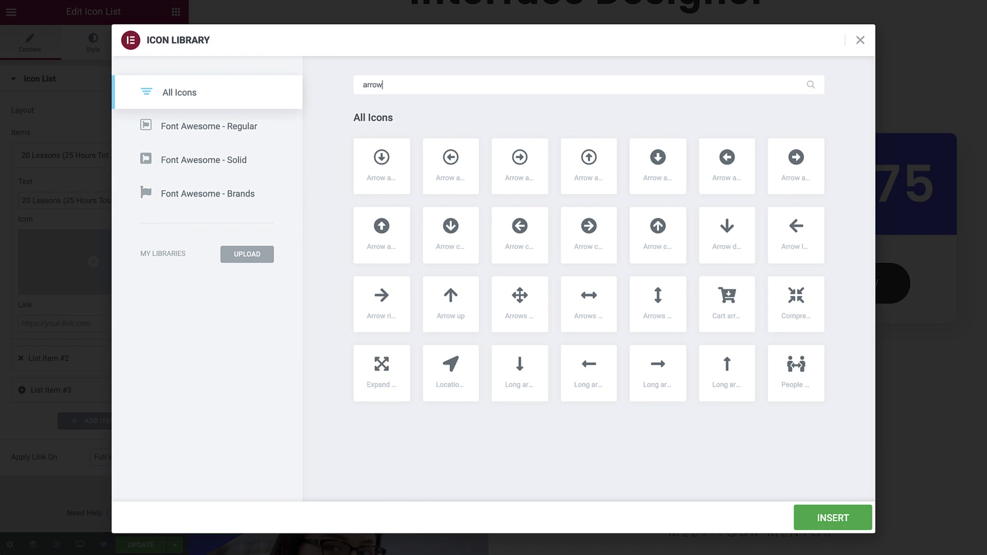
left_click(516, 163)
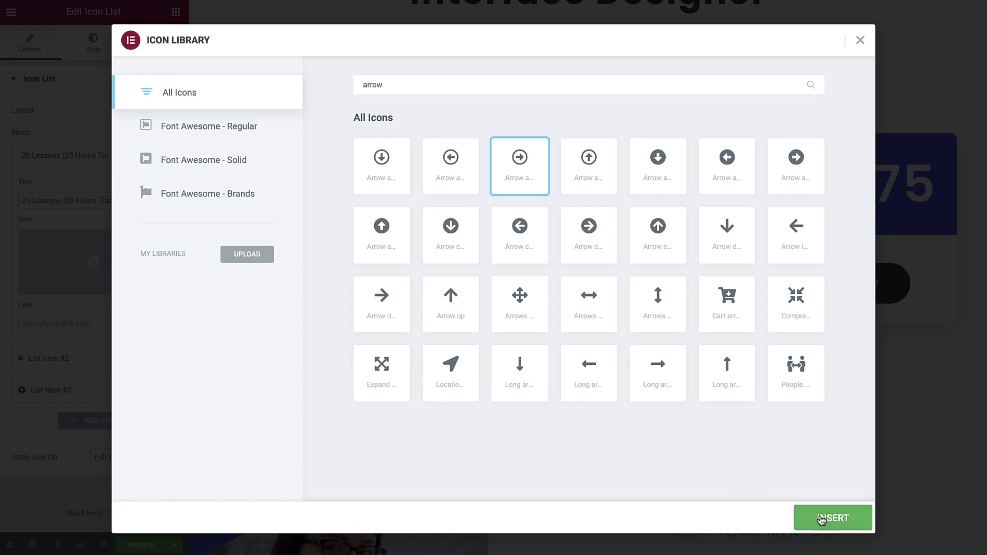
left_click(831, 521)
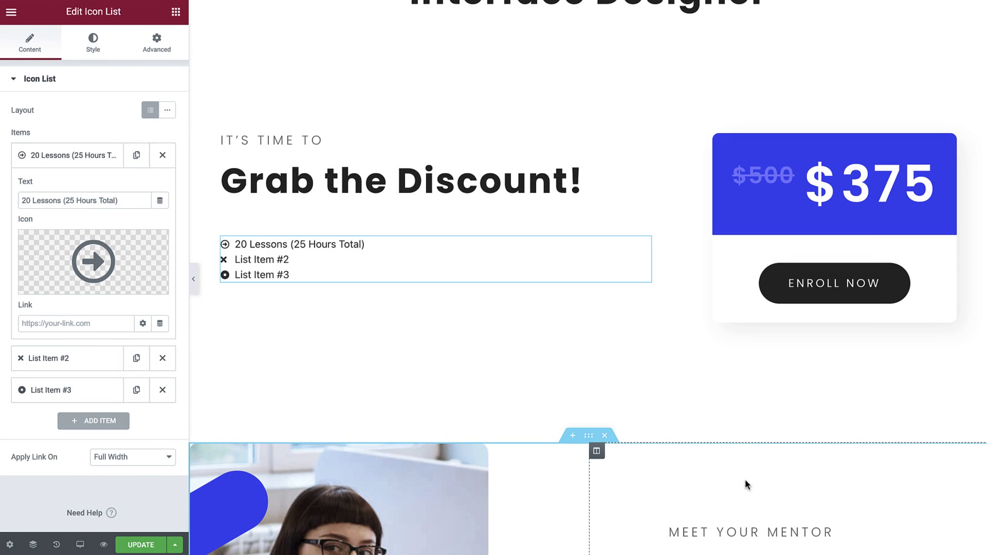
Replace the first item's icon with the SVG 4_OnlineCourse-ListIcon.svg from the media library.
mouse_move(135, 291)
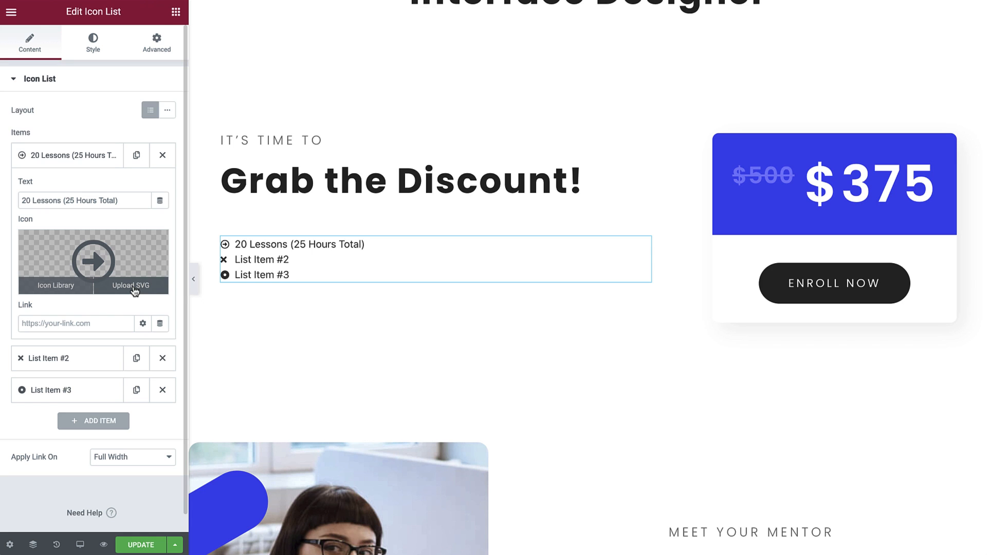
left_click(134, 286)
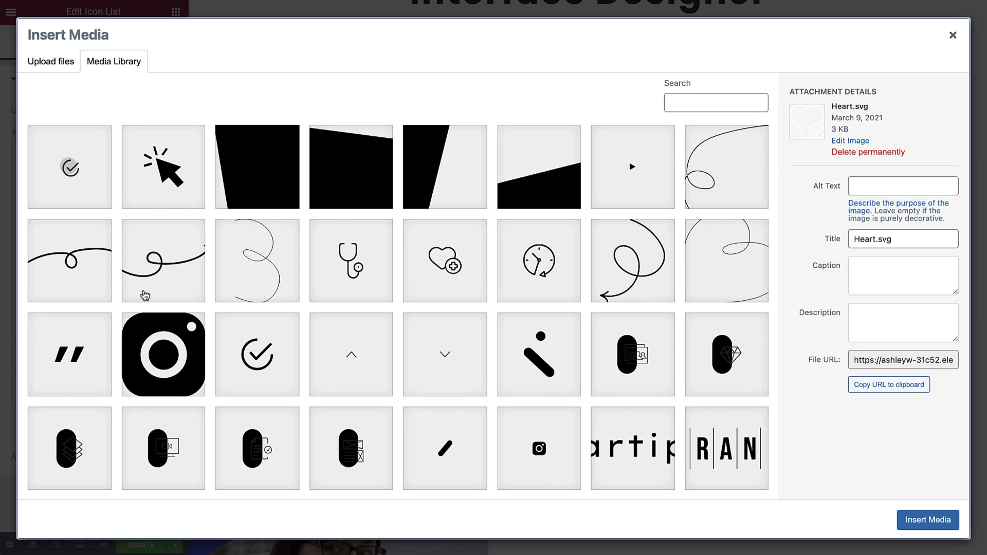
left_click(431, 441)
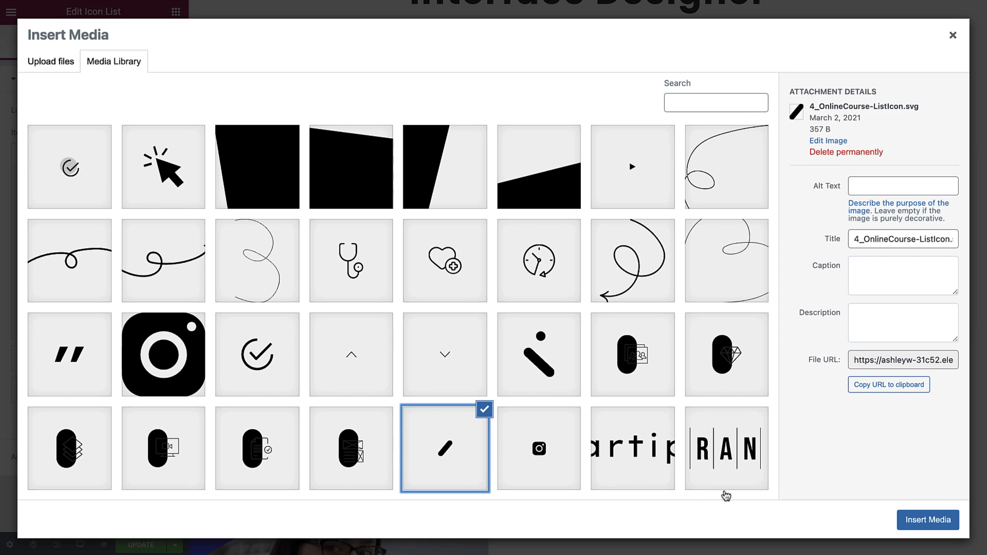
left_click(914, 522)
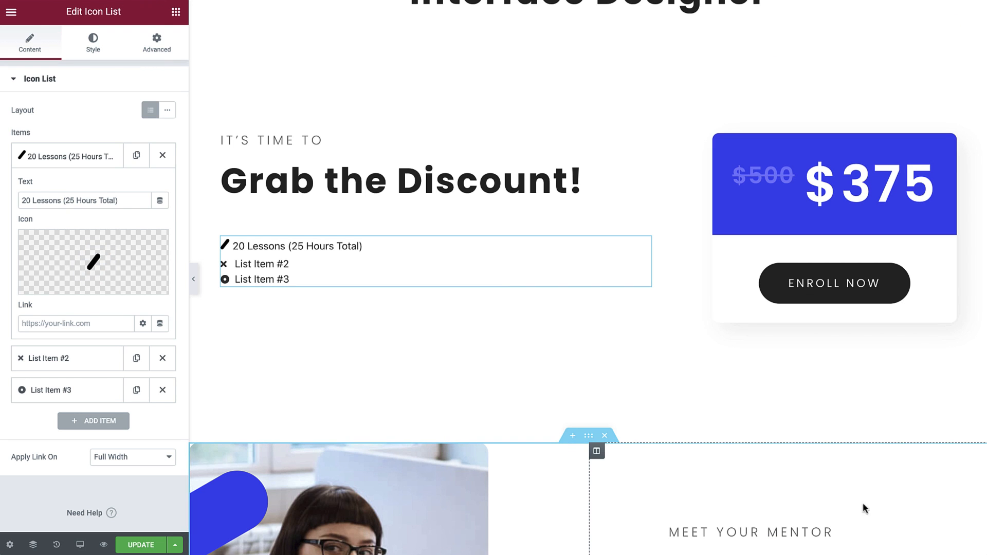
Link the first list item to a page of the site found by searching for "product".
left_click(86, 323)
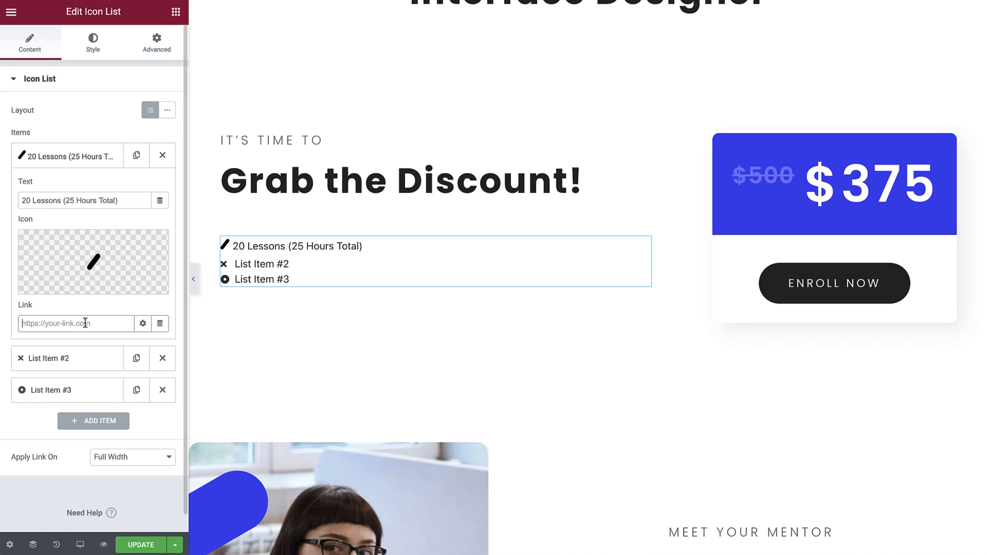
type("http")
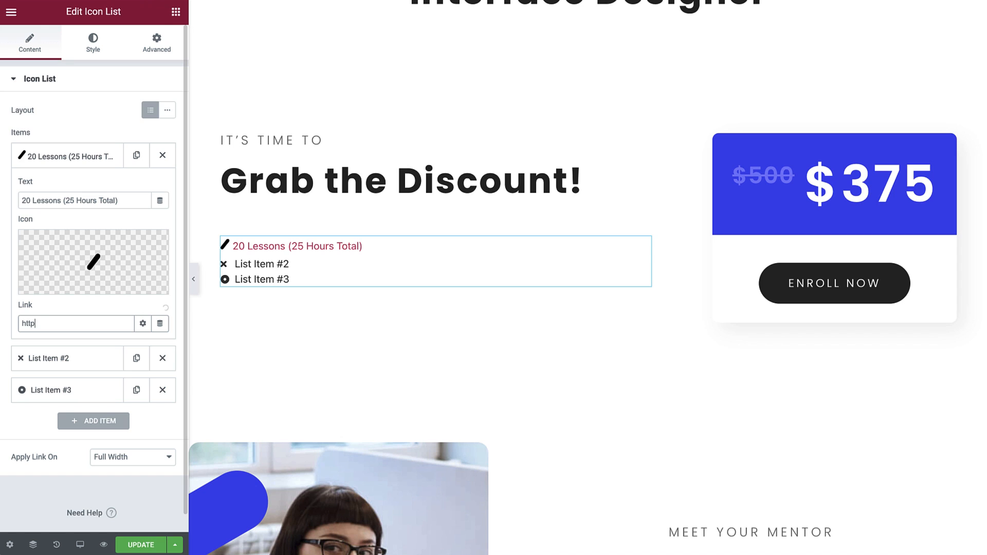
type("s://www.")
key("ctrl+a")
key("BackSpace")
type("product")
left_click(77, 342)
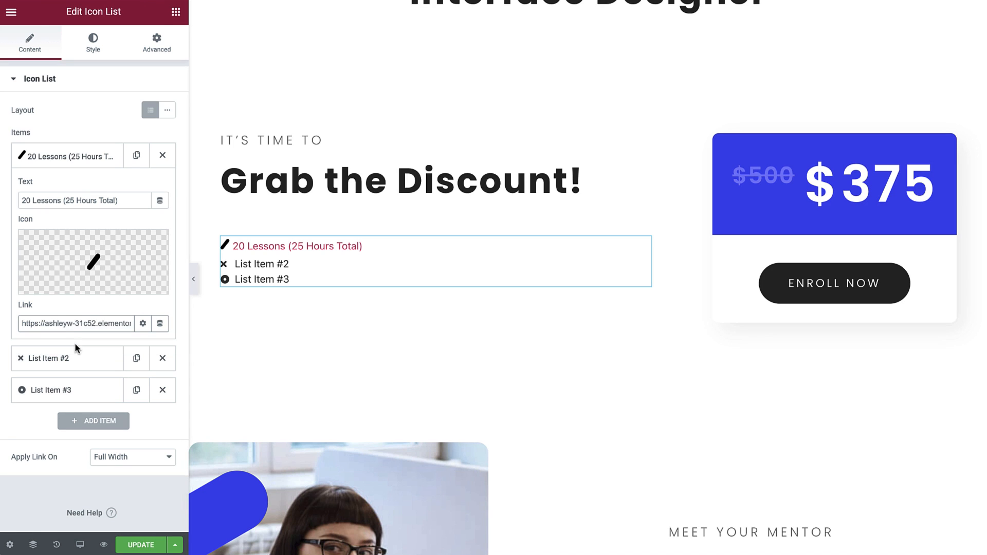
Try the link's open-in-new-window option, turn it off again and clear the first item's link.
left_click(143, 325)
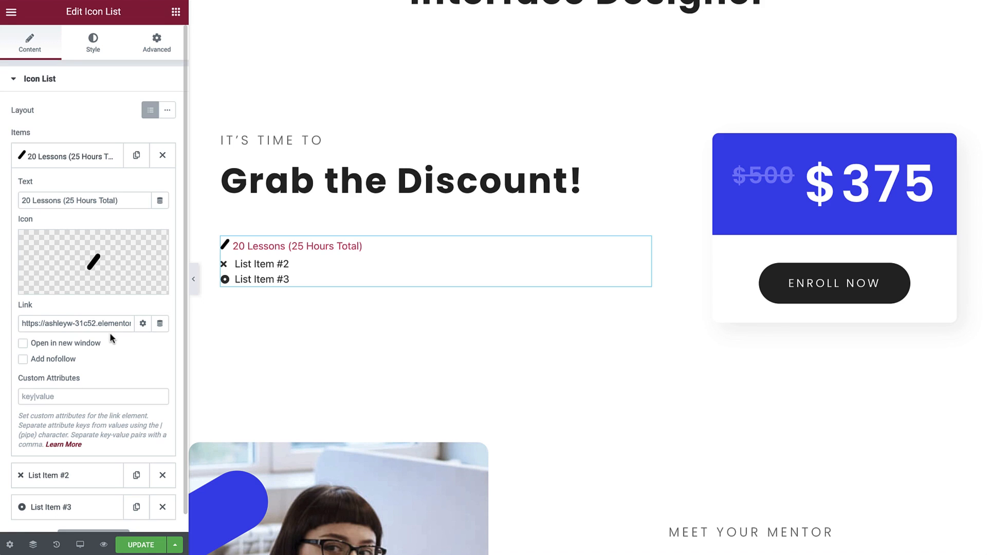
left_click(61, 349)
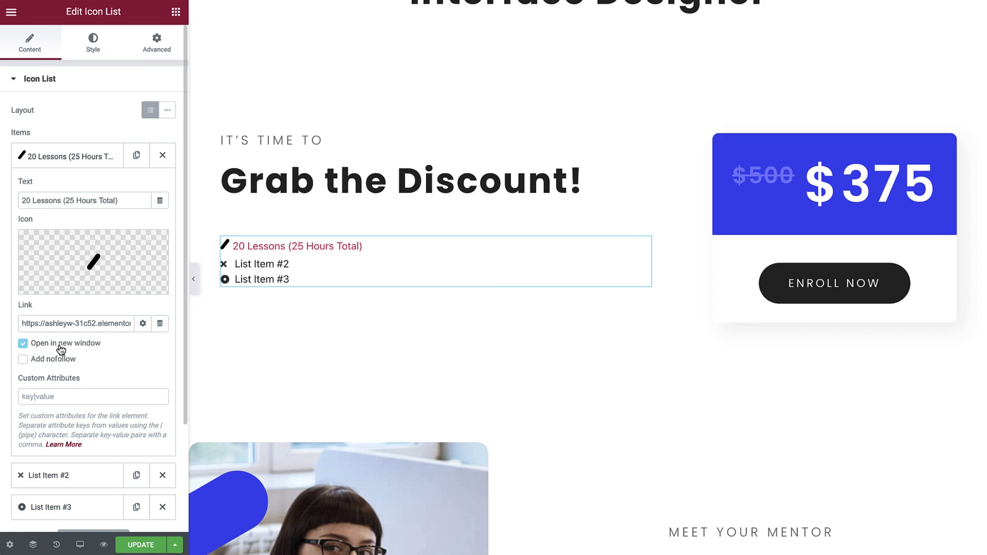
left_click(60, 349)
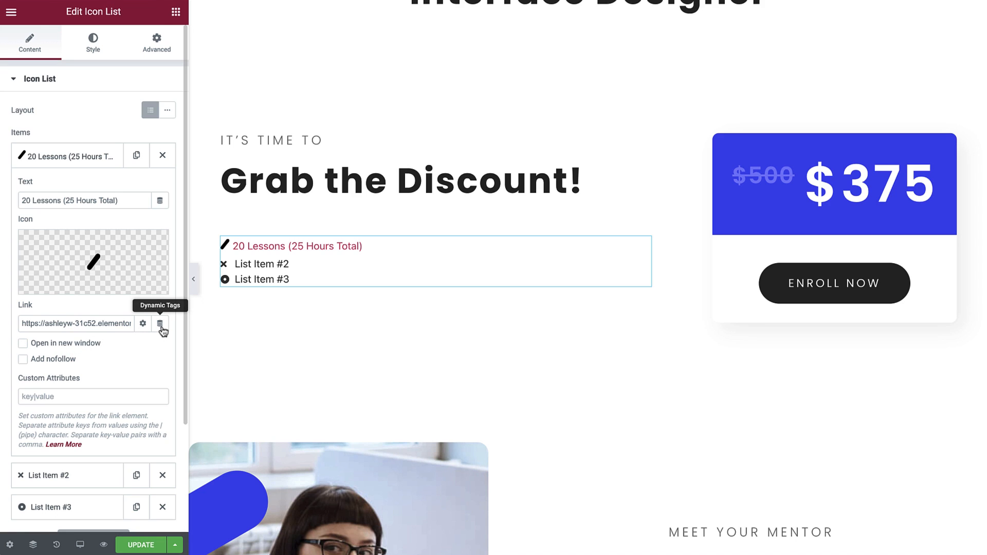
triple_click(121, 323)
key("BackSpace")
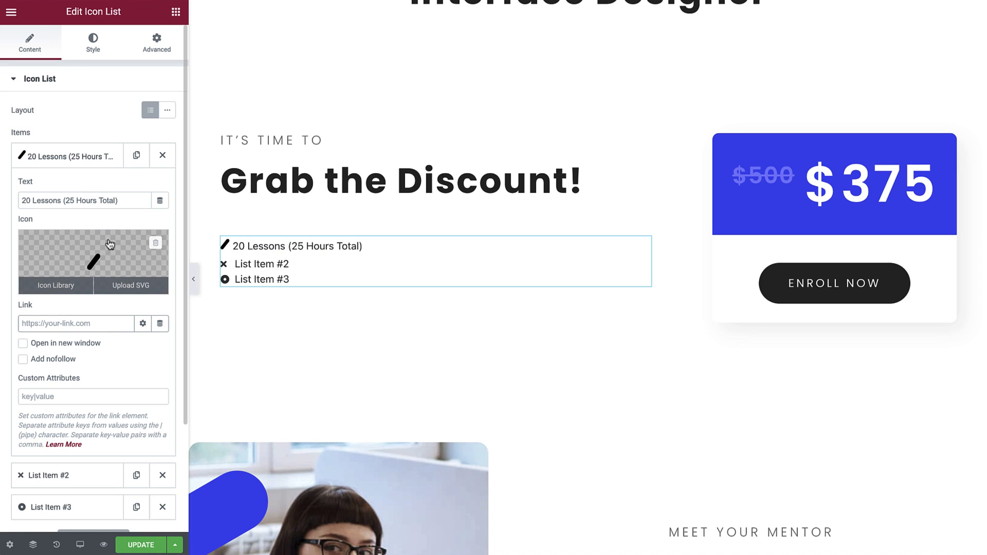
left_click(91, 159)
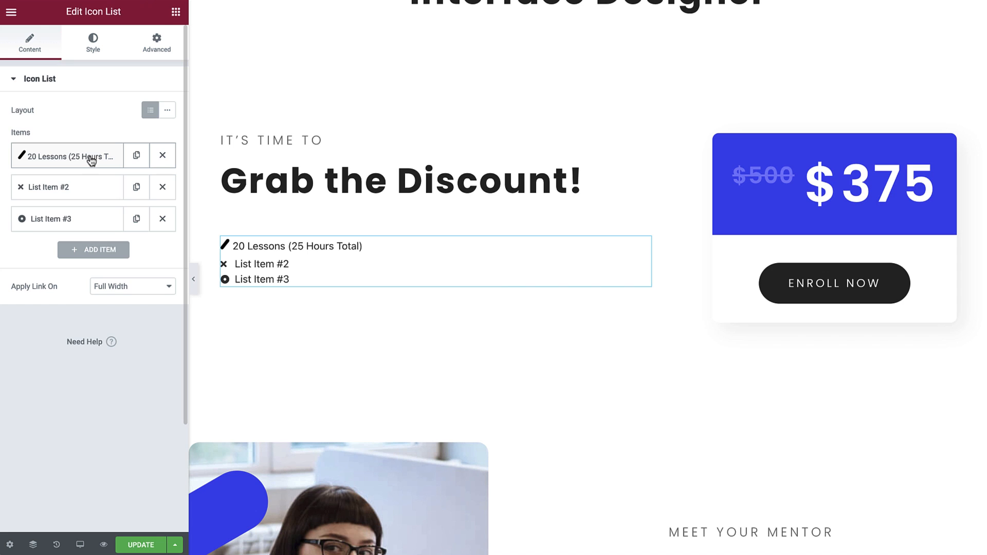
Delete the placeholders List Item #2 and List Item #3, and duplicate the "20 Lessons (25 Hours Total)" item until the list has six items.
left_click(162, 188)
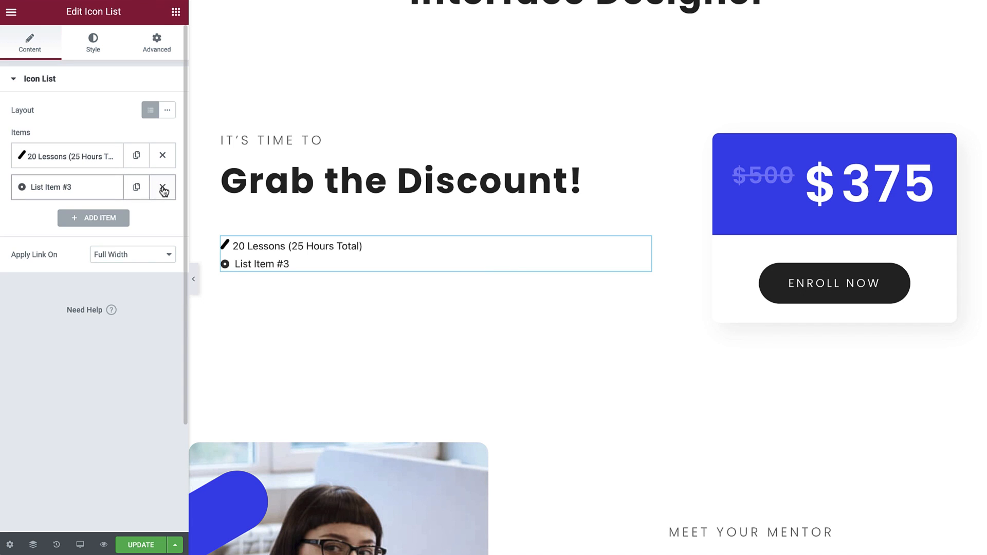
left_click(163, 188)
left_click(160, 163)
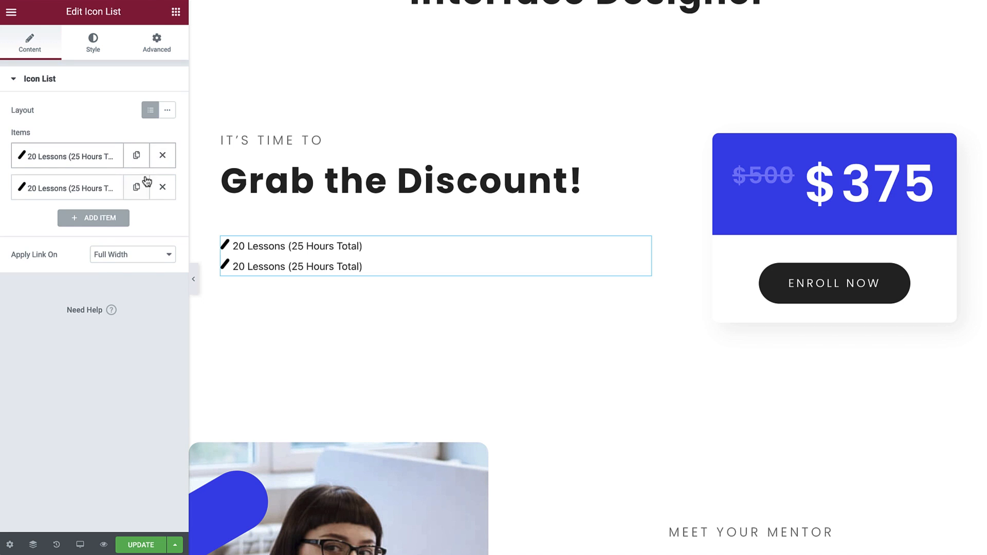
left_click(138, 188)
left_click(137, 219)
left_click(136, 252)
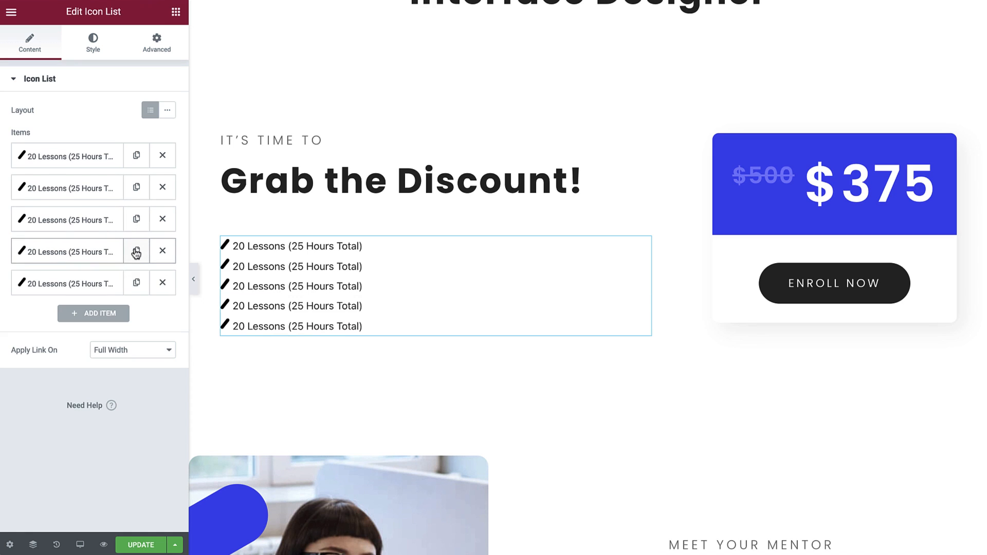
left_click(137, 283)
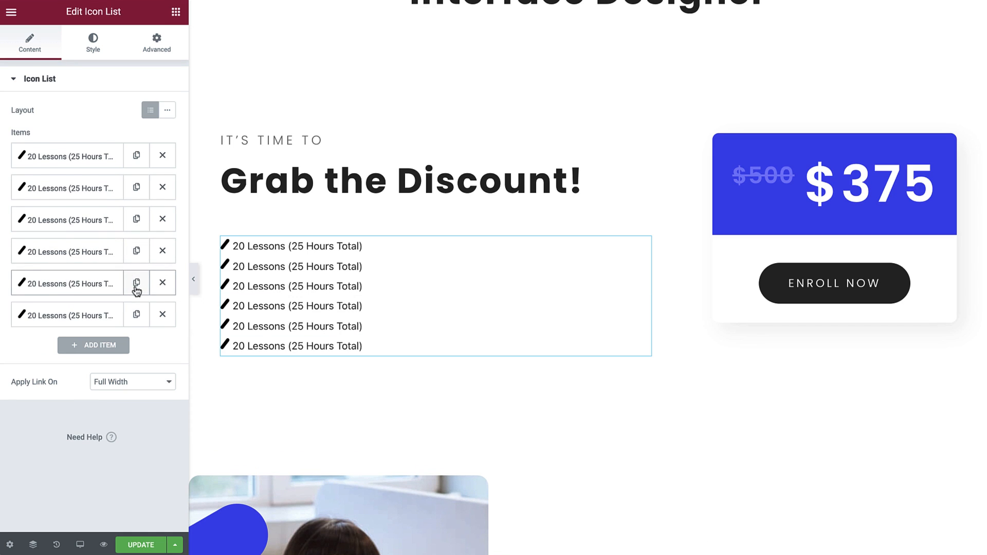
Change the second item's text to "Available from May, 26th" and the third item's to "Lifetime Access".
left_click(94, 195)
left_click_drag(127, 233, 13, 234)
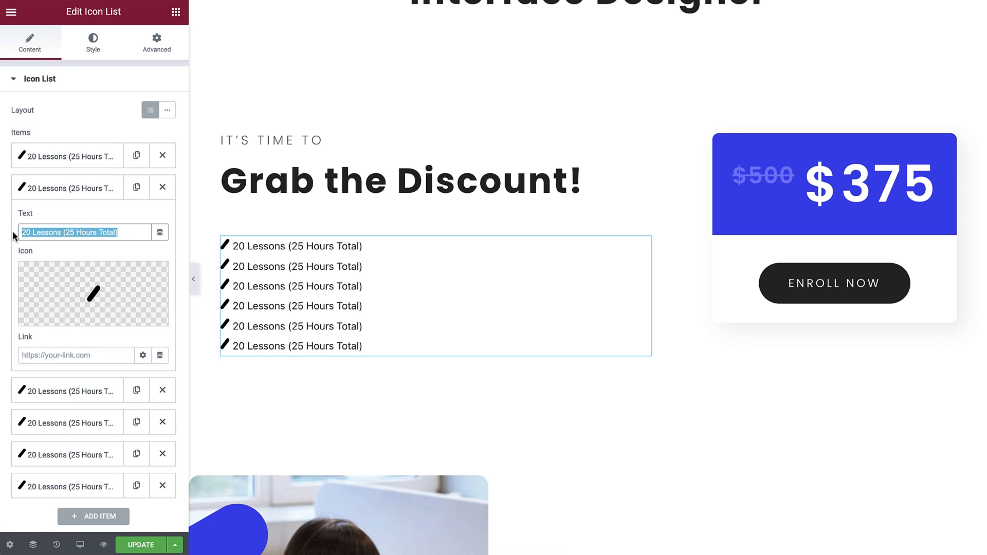
type("Available from May, 26th")
left_click(89, 391)
left_click_drag(126, 265, 14, 264)
type("Lifetime Access")
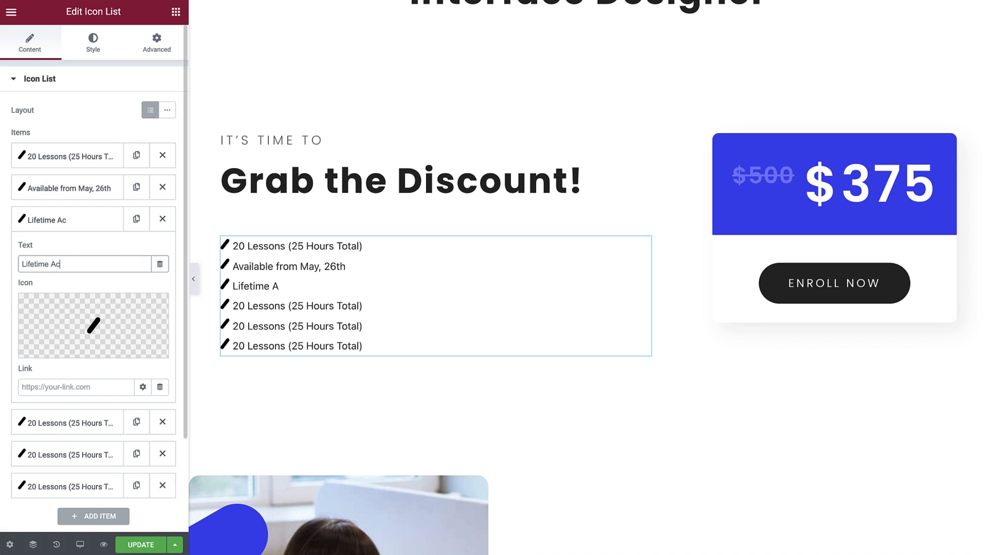
Set the texts of the last three items to "30 min Weekly Mentor Sessions", "Language: English" and "Live Sessions with Mentor".
left_click(94, 423)
left_click_drag(132, 302, 15, 297)
type("30 min Weekly Mentor Sessions")
left_click(66, 284)
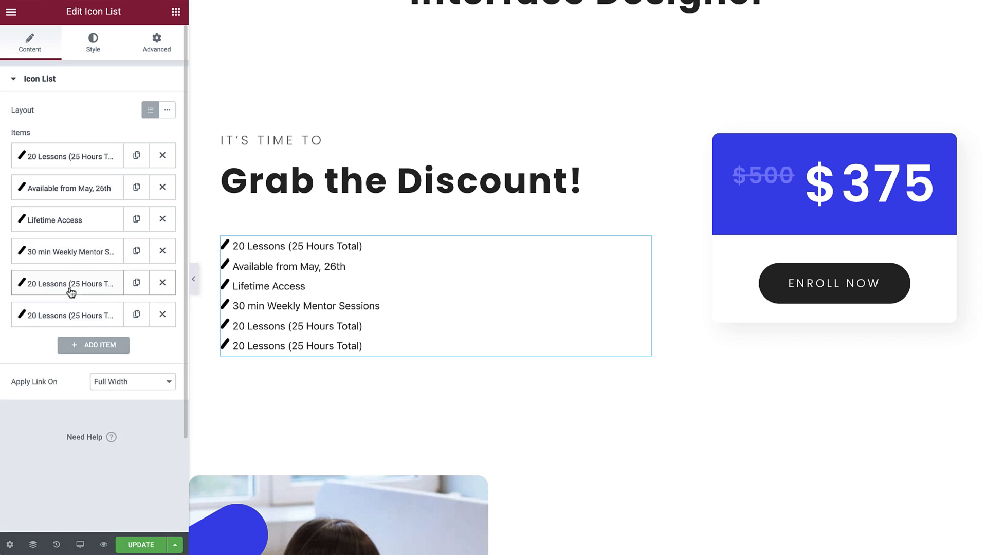
left_click_drag(126, 328, 16, 327)
type("Language: English")
triple_click(129, 355)
type("Live Sessions with Mentor")
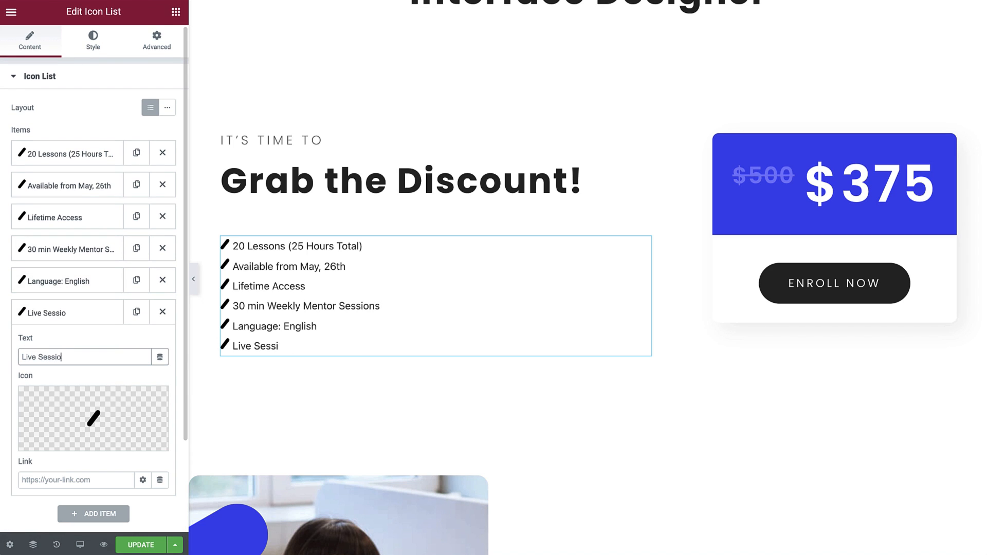
left_click(80, 315)
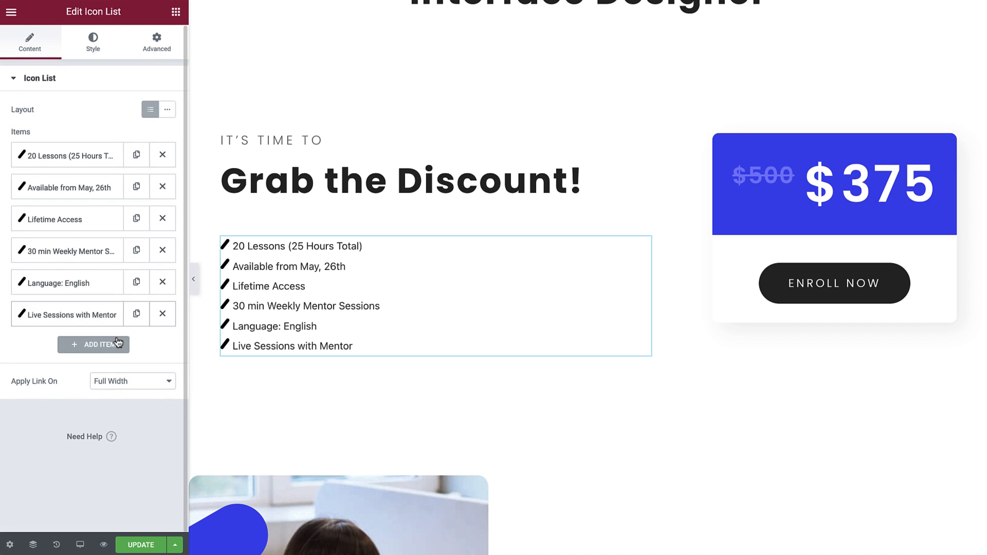
Keep the link application at Full Width and set the space between the list items to 15.
left_click(168, 384)
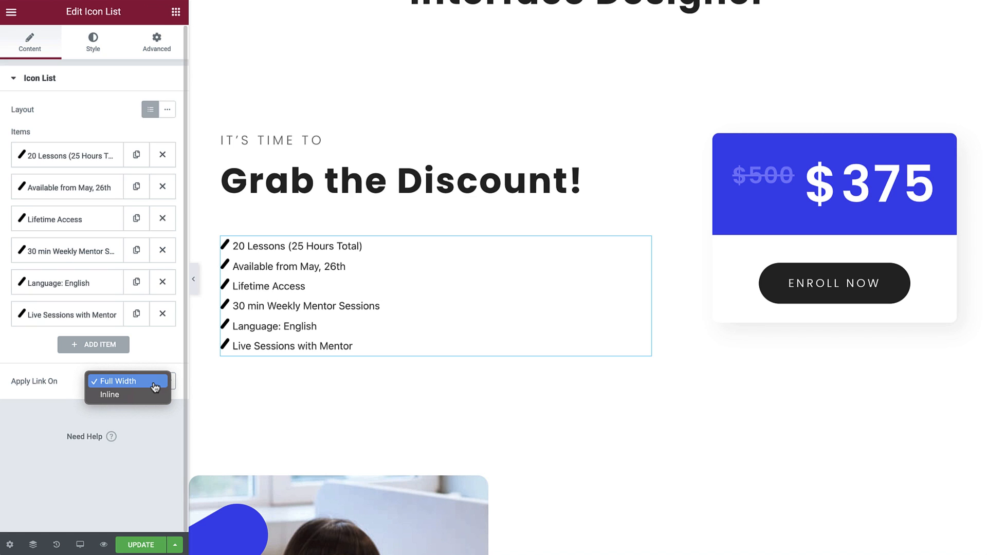
left_click(155, 387)
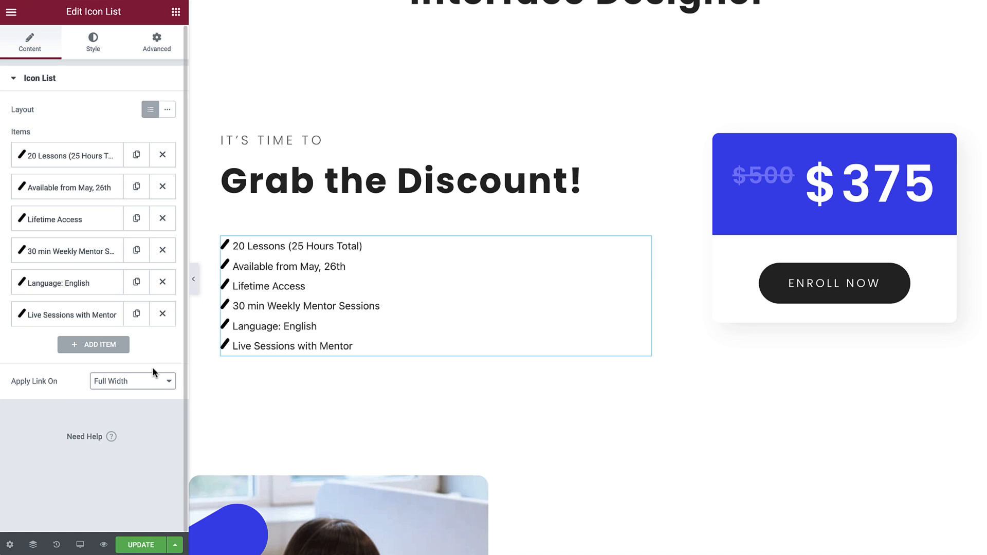
left_click(99, 49)
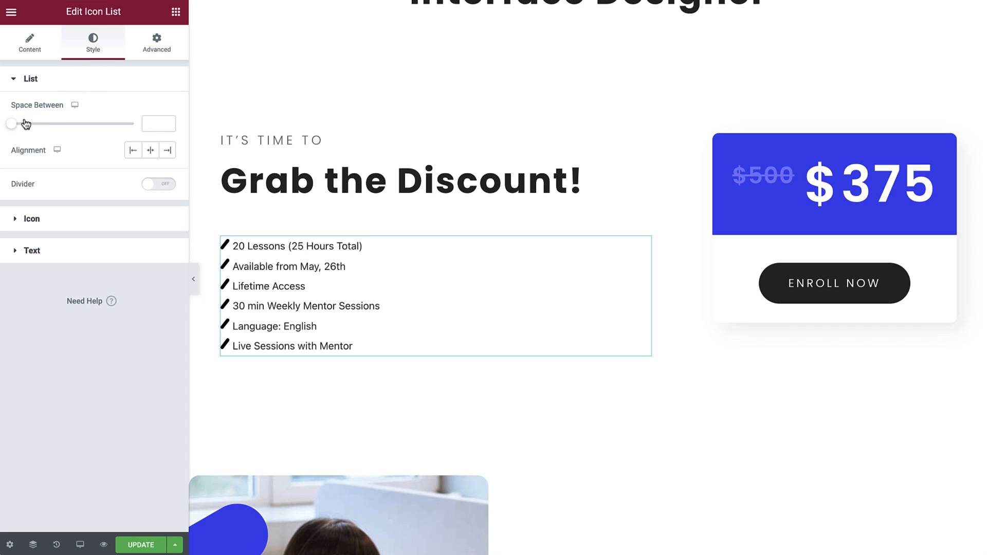
left_click_drag(11, 128, 48, 129)
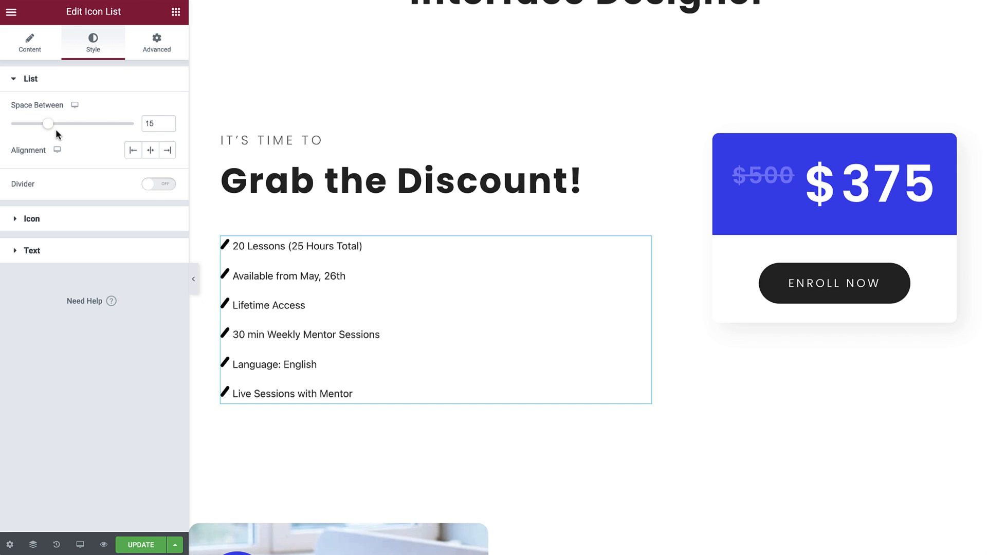
Try the list's center and right alignments, settle on left alignment, and turn the divider on and off again.
left_click(132, 151)
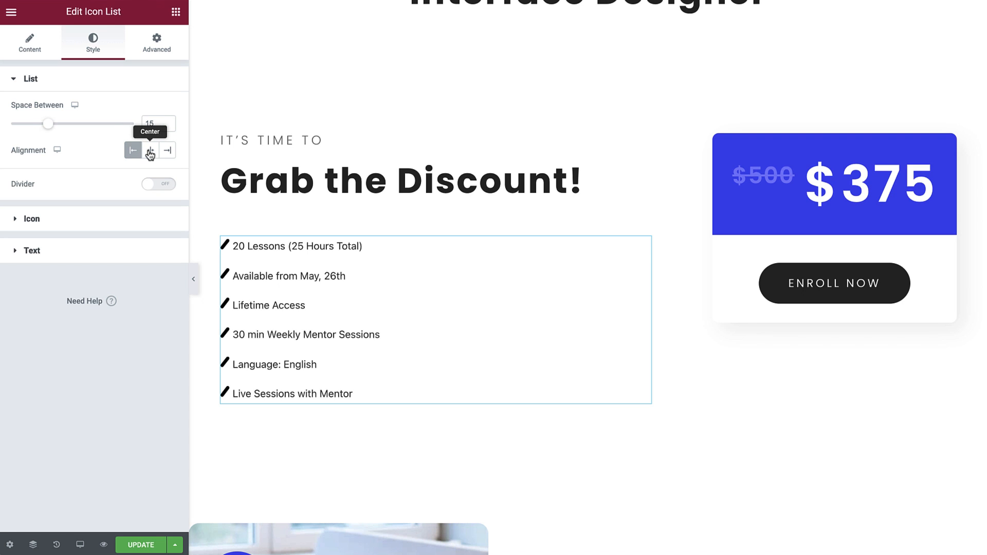
left_click(149, 152)
left_click(168, 153)
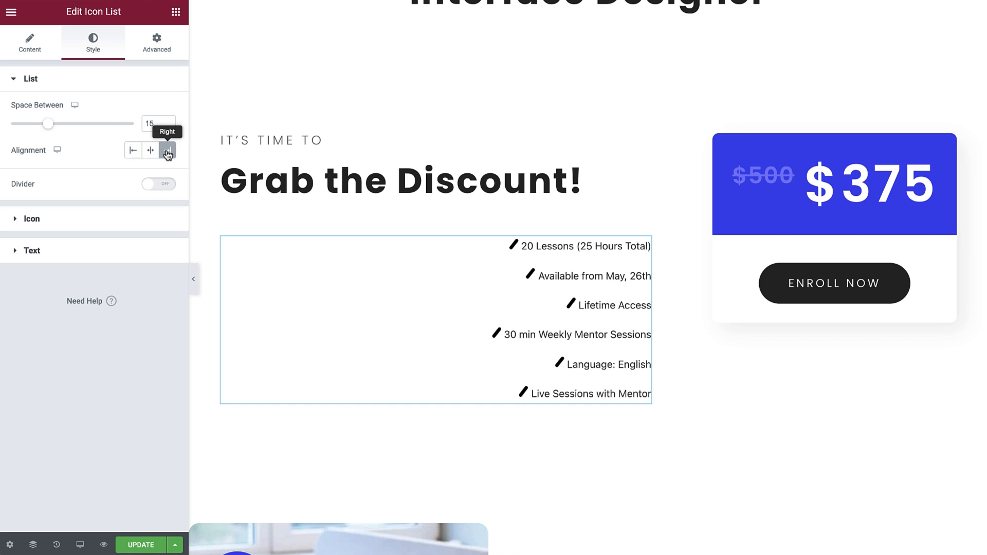
left_click(133, 154)
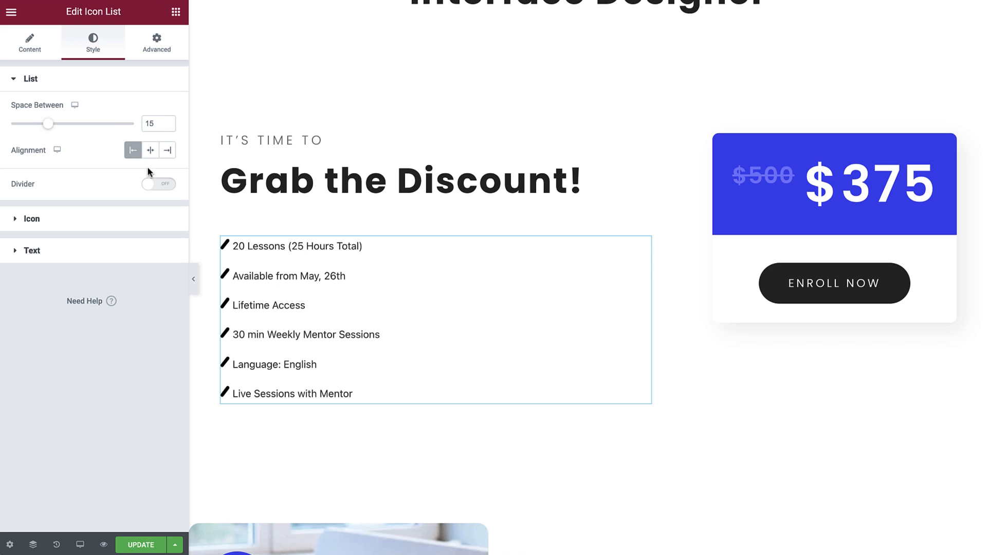
left_click(161, 186)
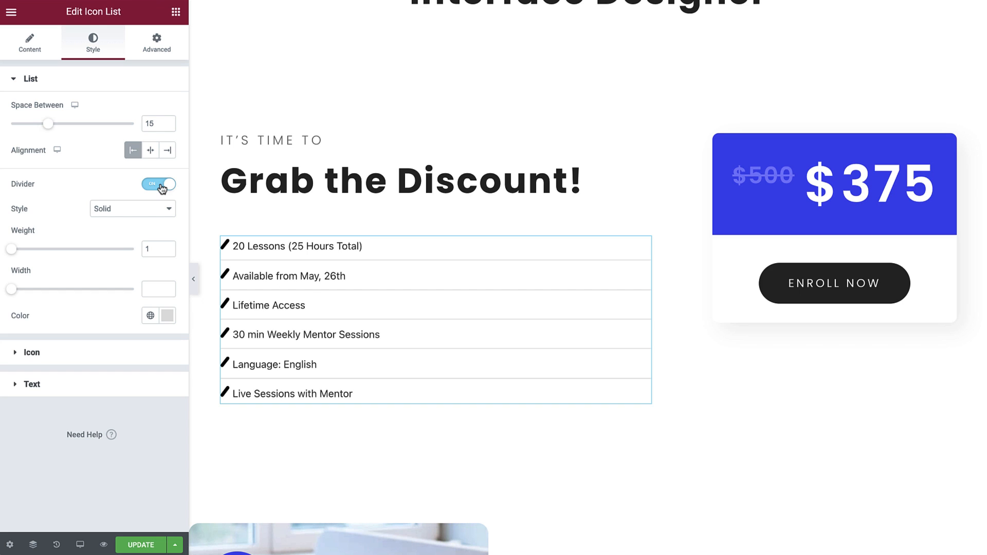
left_click(162, 189)
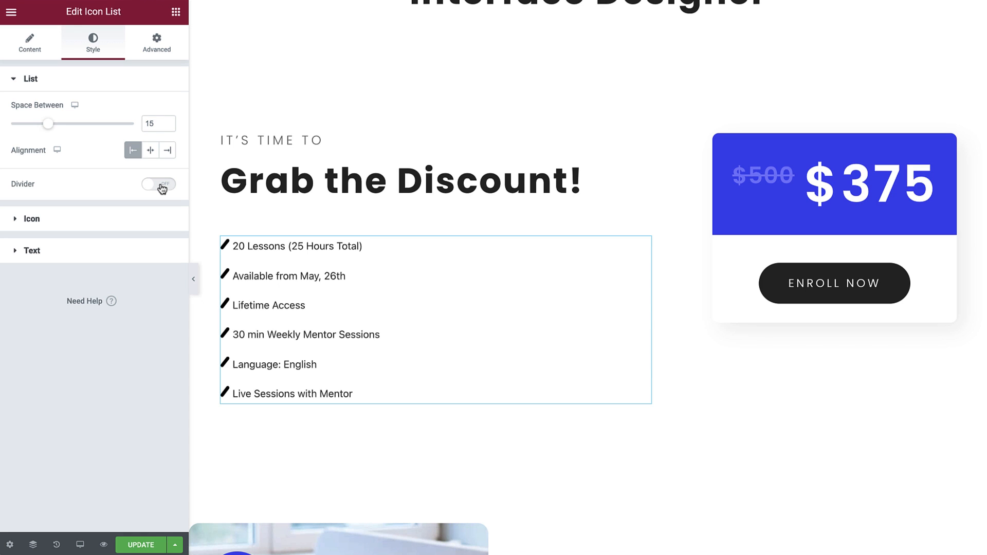
Color the list icons #403EF1 and set their size to 20.
left_click(119, 221)
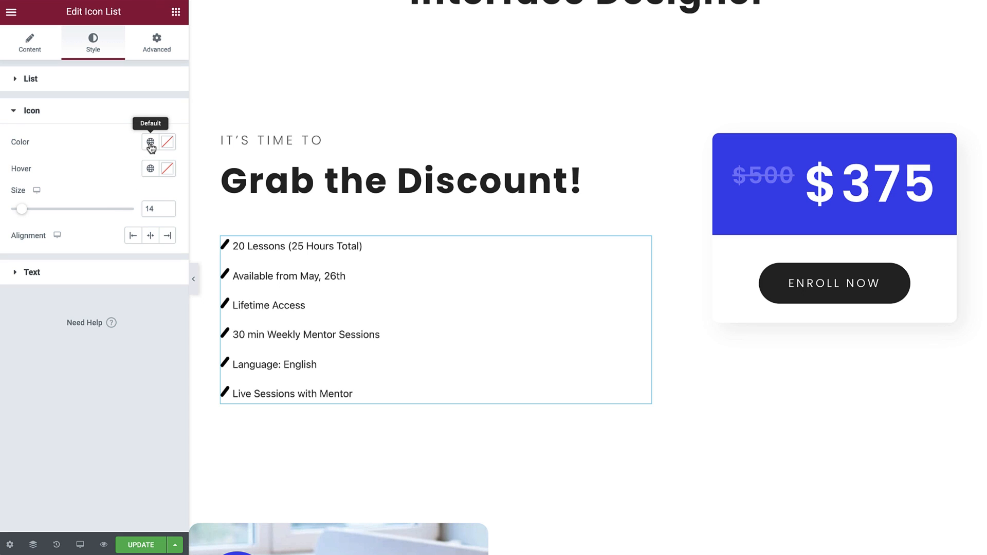
left_click(166, 147)
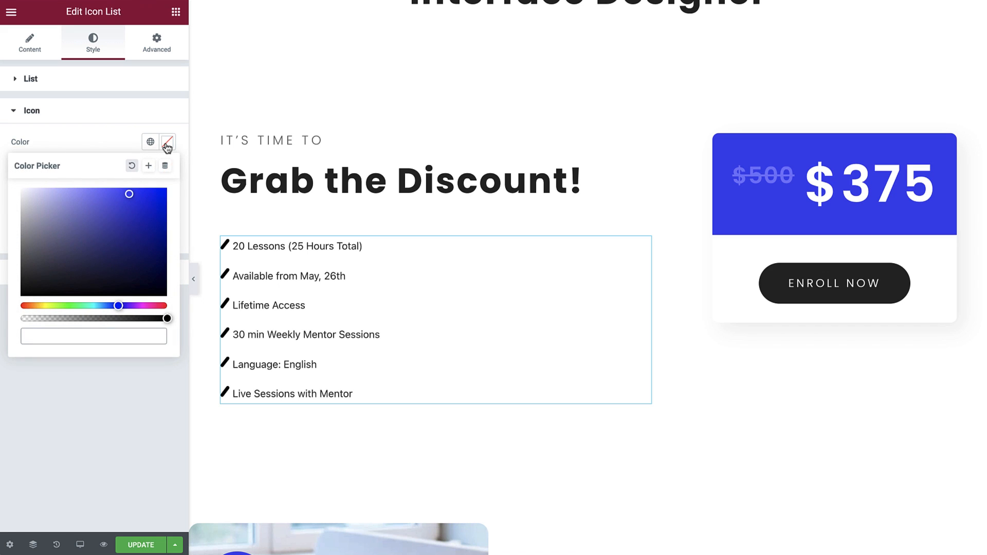
type("#403EF1")
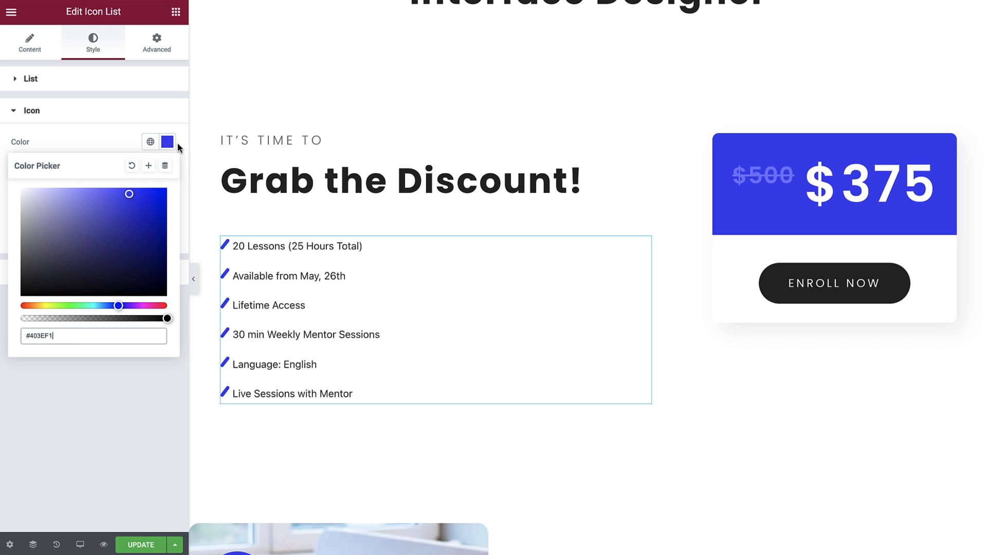
left_click(180, 142)
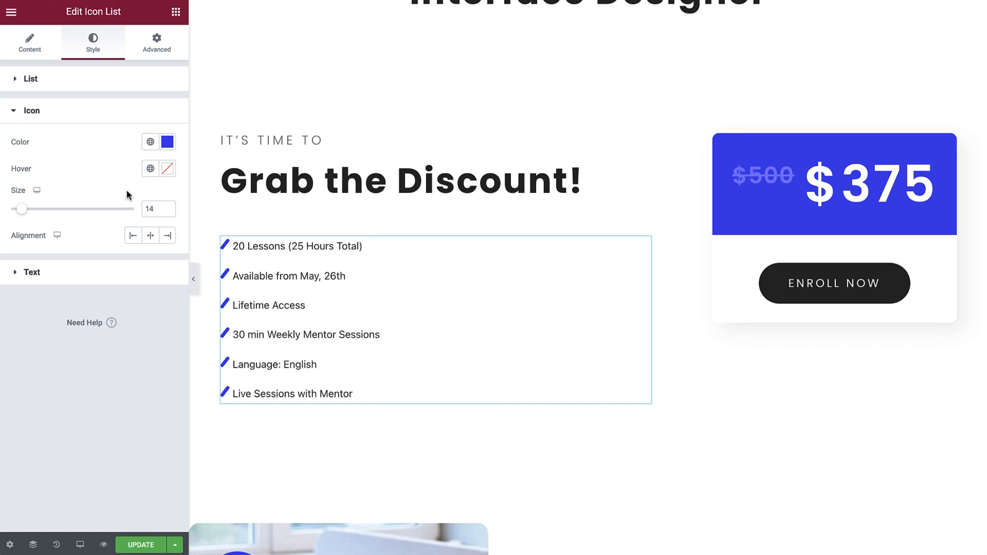
left_click_drag(25, 212, 30, 213)
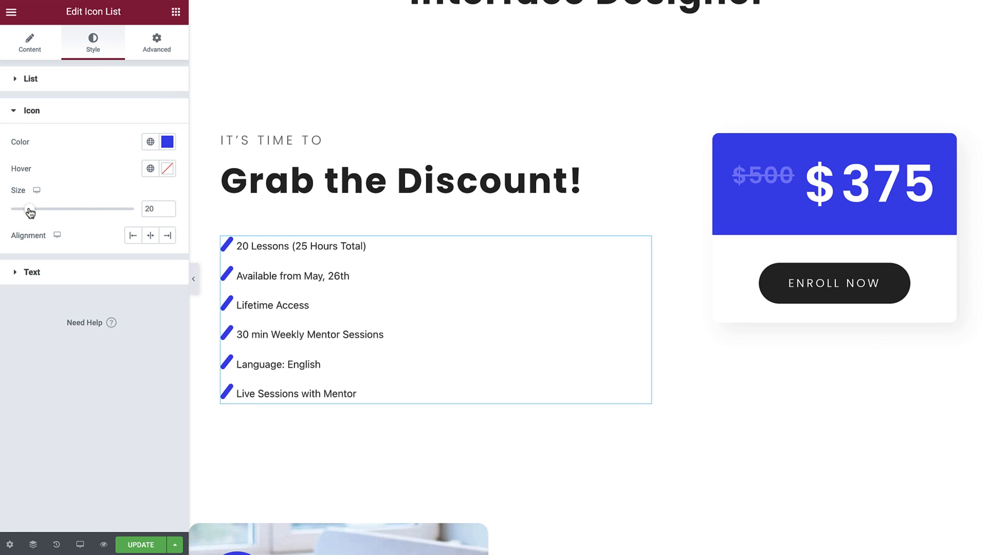
Set the list's text color to black and the text indent to 35.
left_click(97, 272)
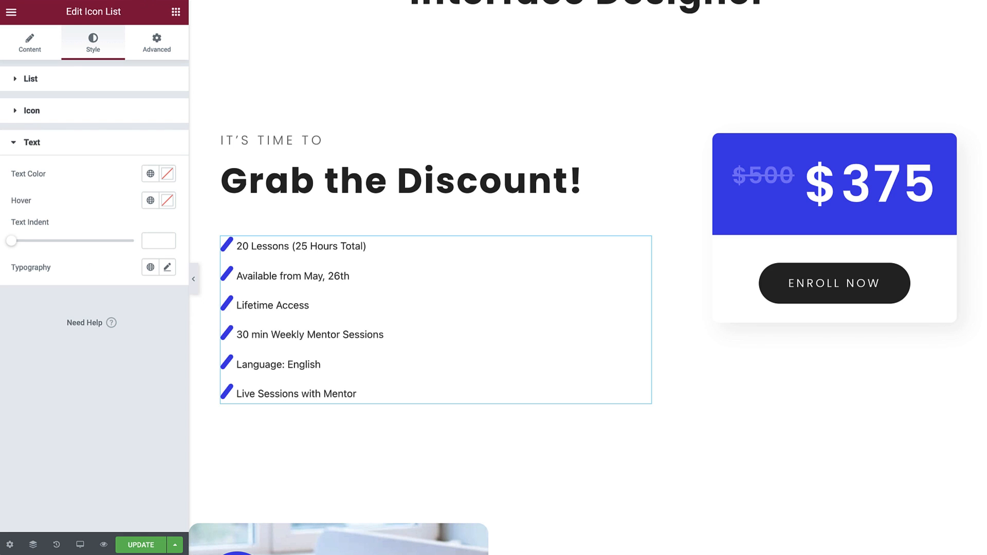
left_click(168, 176)
left_click_drag(116, 259, 29, 313)
left_click(120, 172)
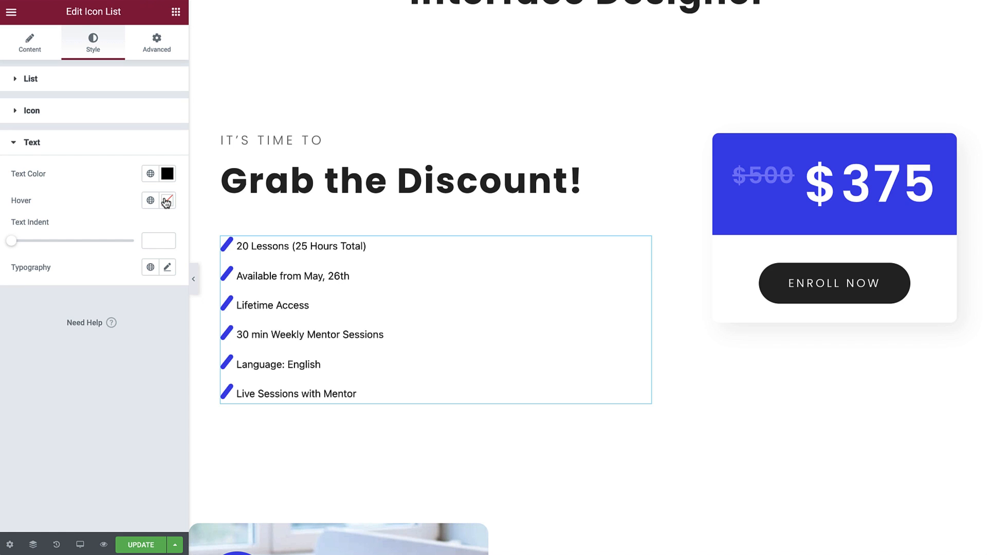
left_click_drag(16, 242, 99, 248)
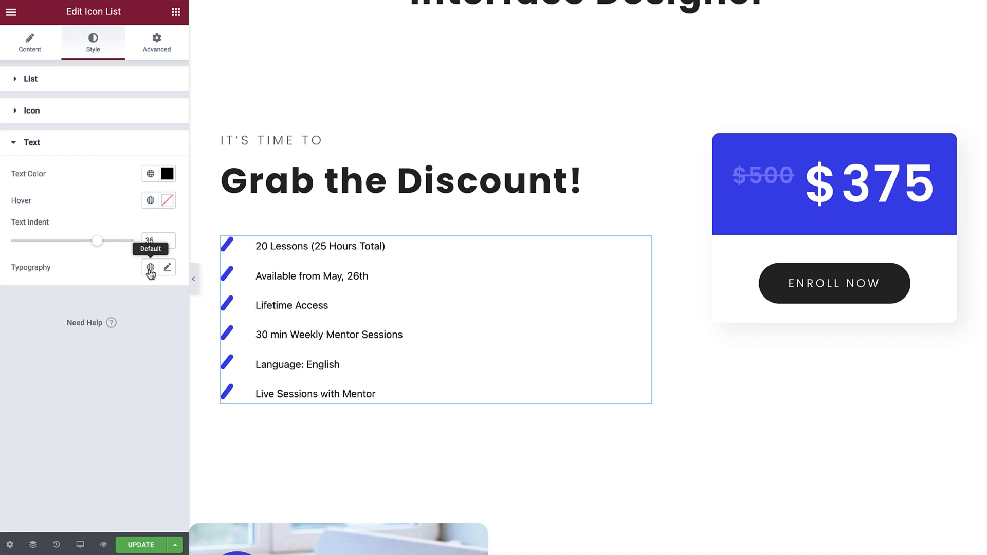
Set the list text's typography to the Poppins family, size 16 px and weight 400.
left_click(167, 270)
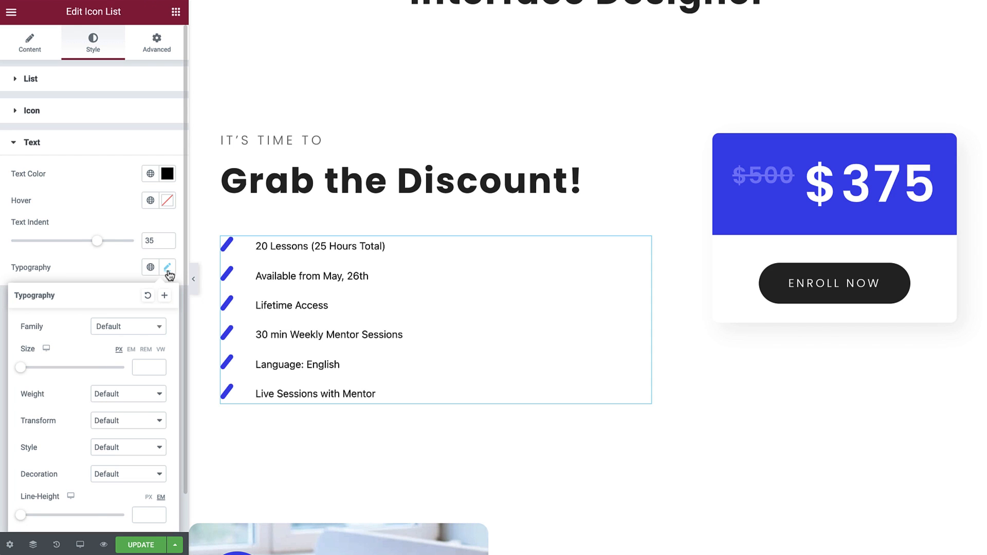
left_click(155, 329)
type("pop")
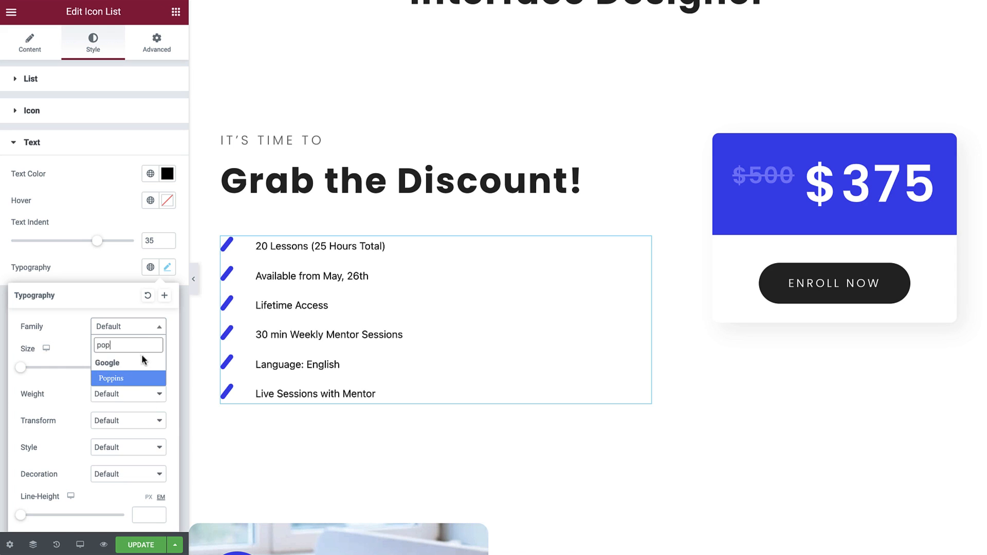
left_click(135, 378)
left_click(141, 368)
type("16")
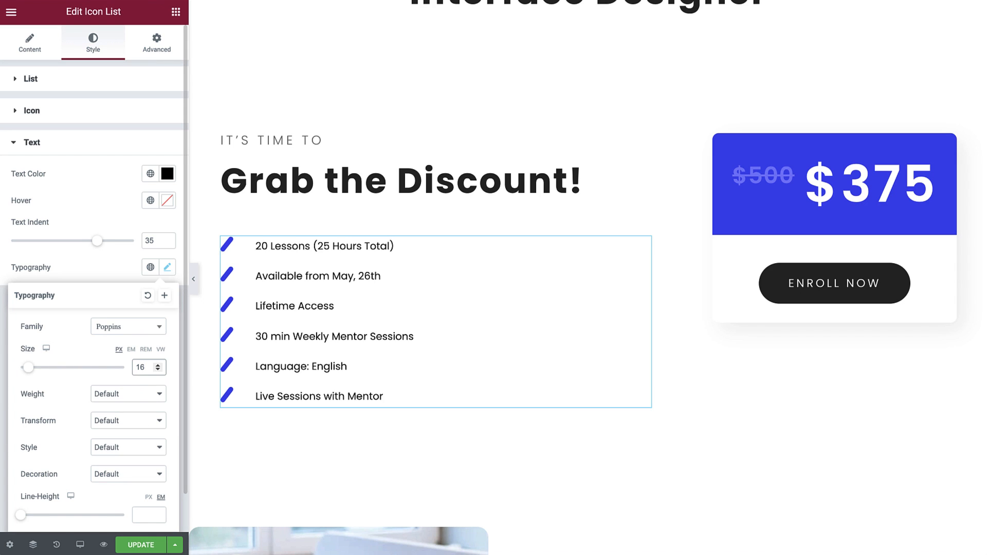
left_click(146, 395)
left_click(136, 314)
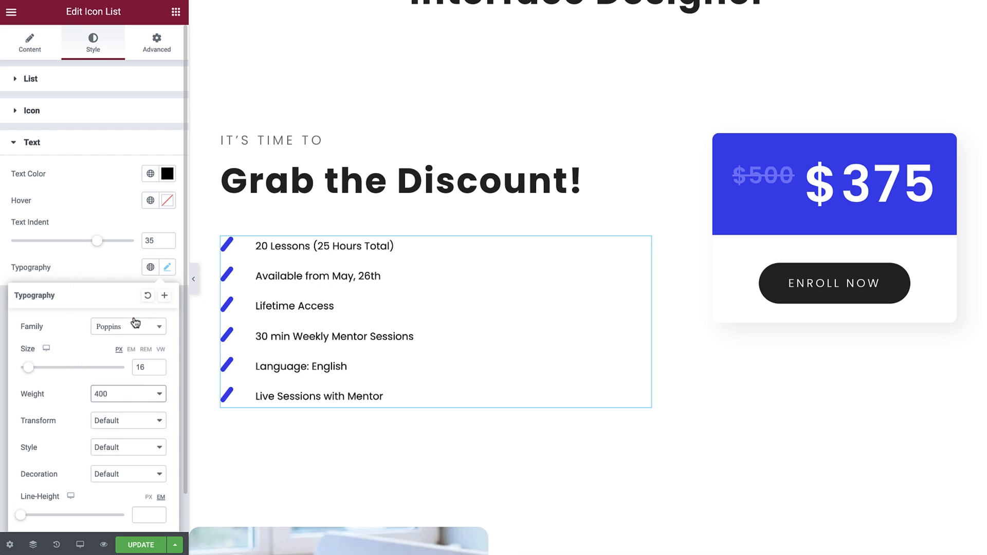
Set the list text's transform to Capitalize, its style to Normal and its decoration to None.
left_click(152, 422)
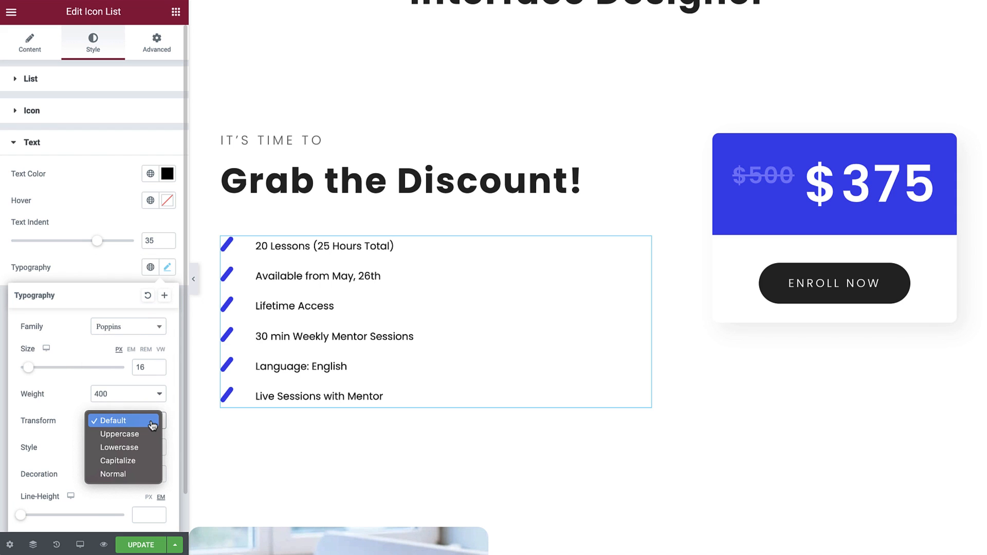
left_click(146, 461)
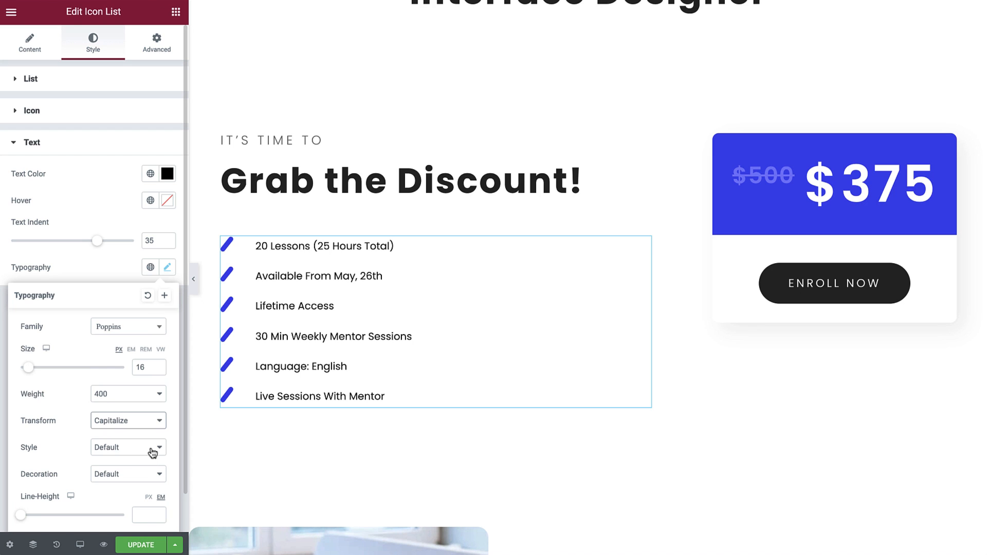
left_click(152, 452)
left_click(149, 458)
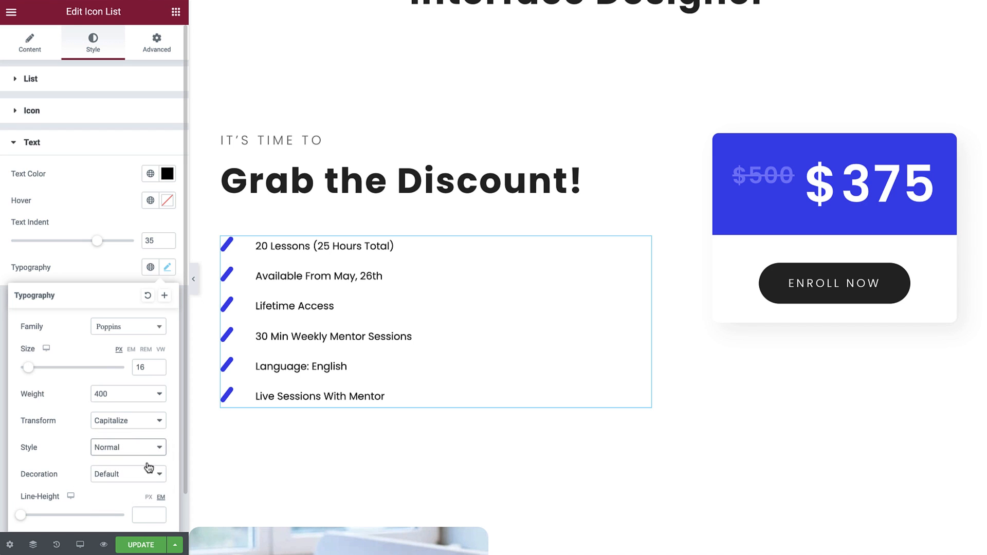
left_click(147, 467)
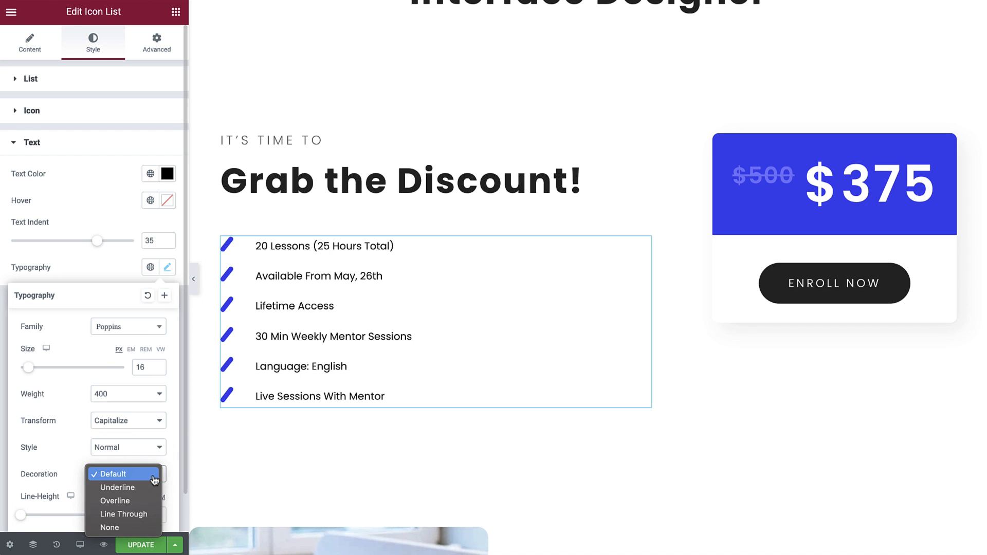
left_click(138, 529)
Set the list text's line height to 1 em and letter spacing to 0, and close the typography settings.
scroll(116, 492, "down", 1)
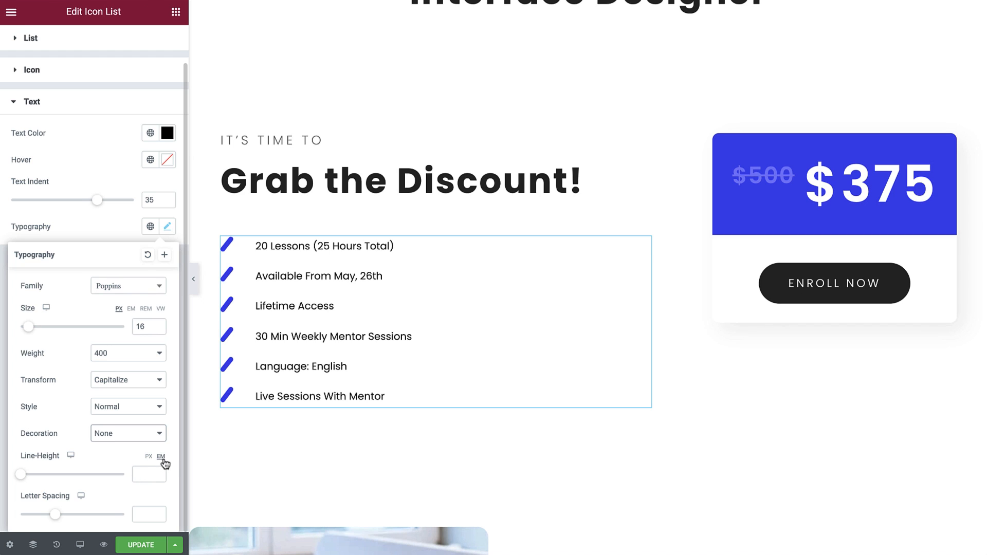
left_click(146, 475)
type("1")
left_click(142, 513)
type("0")
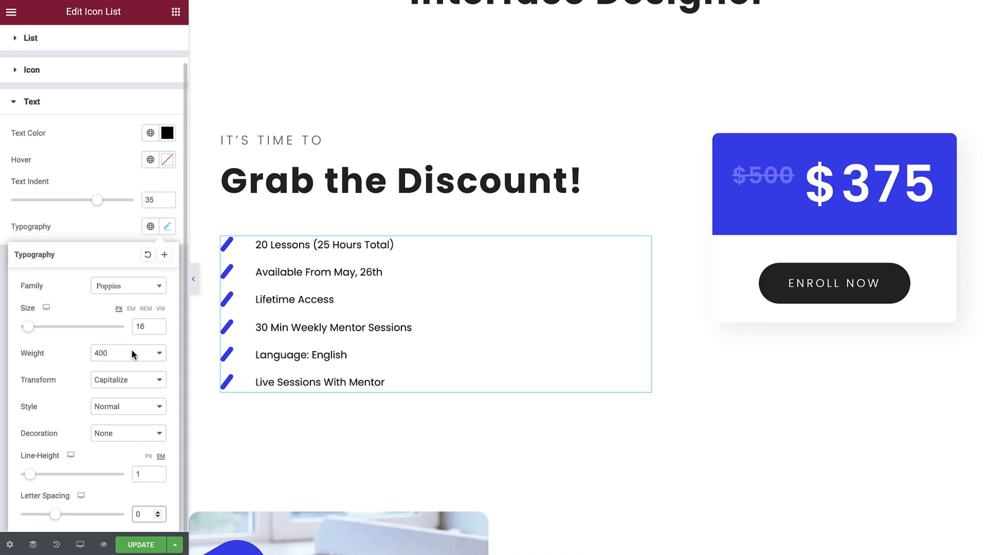
left_click(114, 230)
left_click(114, 229)
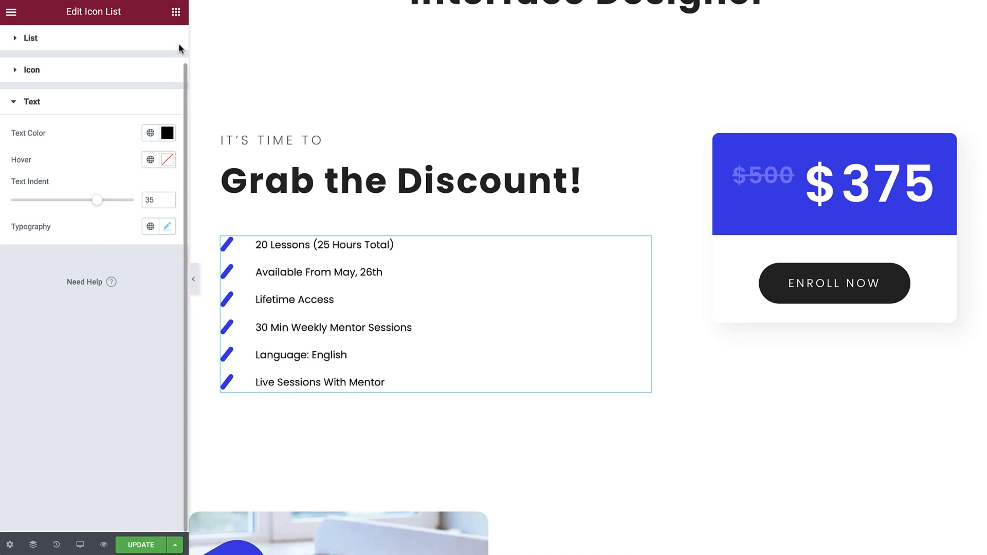
Add a two-column inner section below the "Grab the Discount!" heading and move the icon list into its left column.
left_click(176, 12)
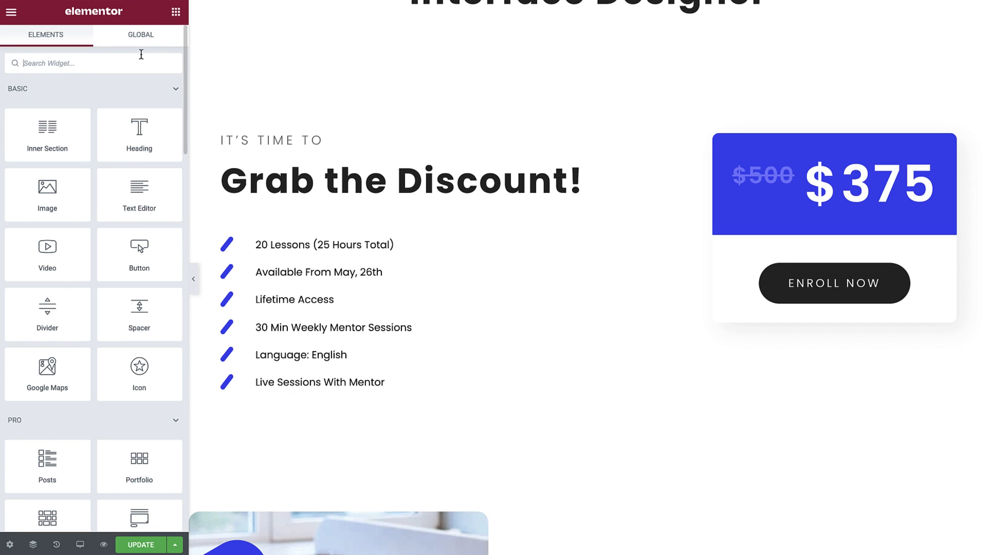
left_click_drag(77, 125, 307, 211)
left_click_drag(644, 276, 399, 249)
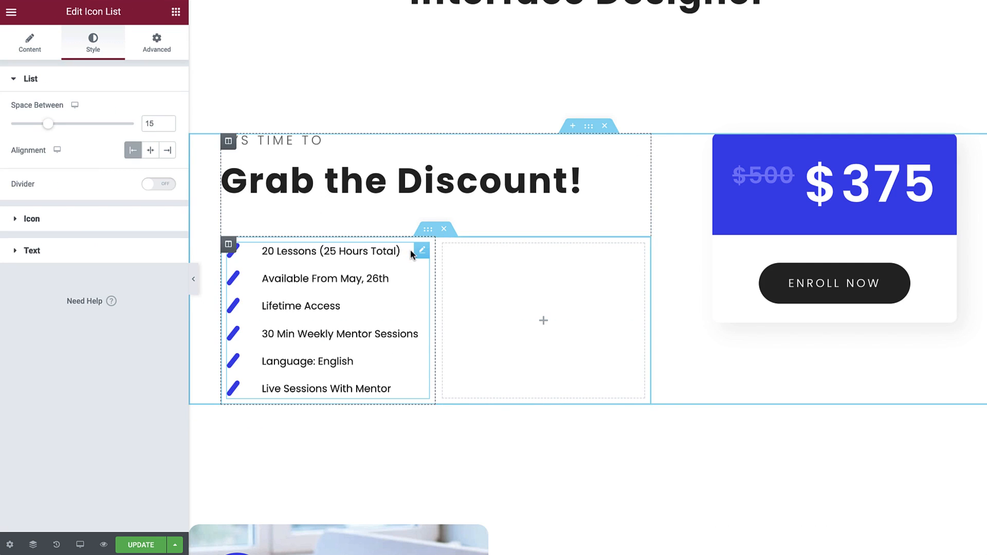
Duplicate the icon list and move the copy into the inner section's empty right column.
right_click(417, 252)
left_click(451, 279)
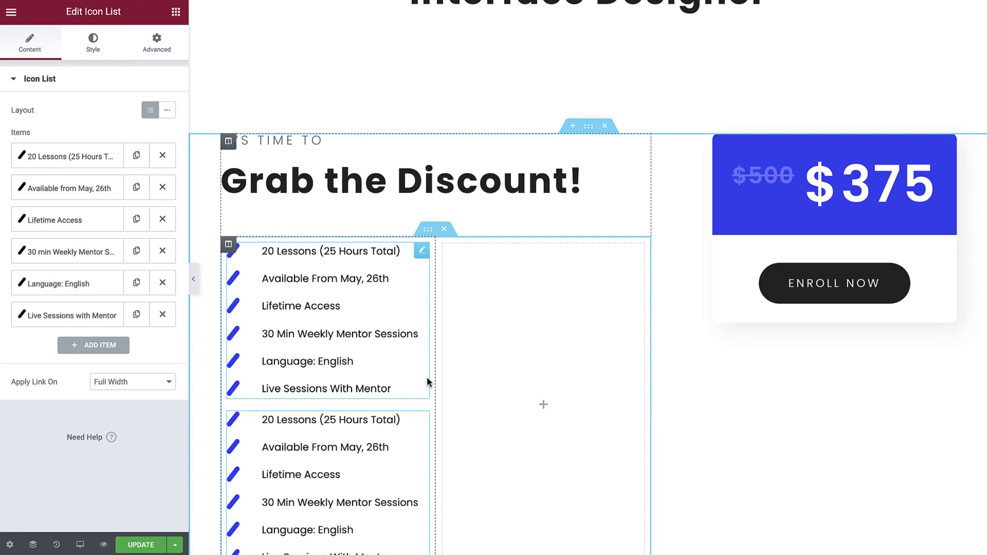
left_click_drag(423, 418, 493, 315)
Delete the mentor sessions, language and live sessions items from the left icon list.
left_click(422, 252)
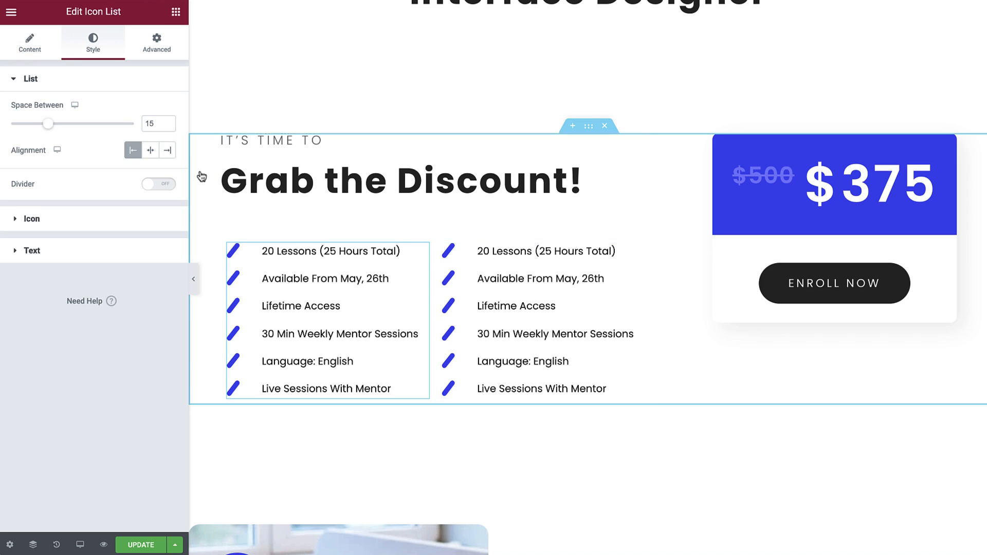
left_click(29, 43)
left_click(163, 251)
left_click(162, 251)
left_click(163, 251)
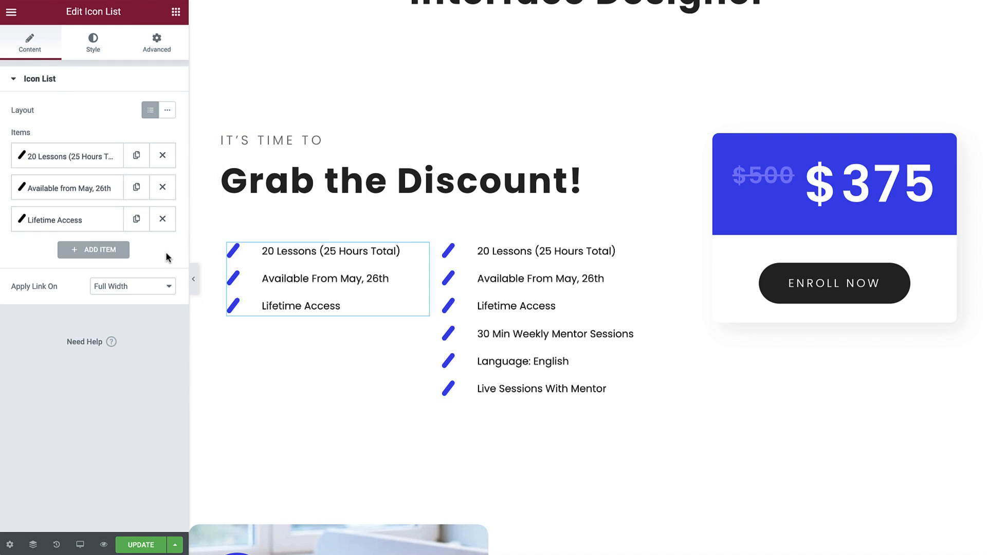
Delete the lessons, availability and lifetime access items from the right icon list, and hide the editing panel to preview the page.
left_click(494, 254)
left_click(162, 157)
left_click(162, 157)
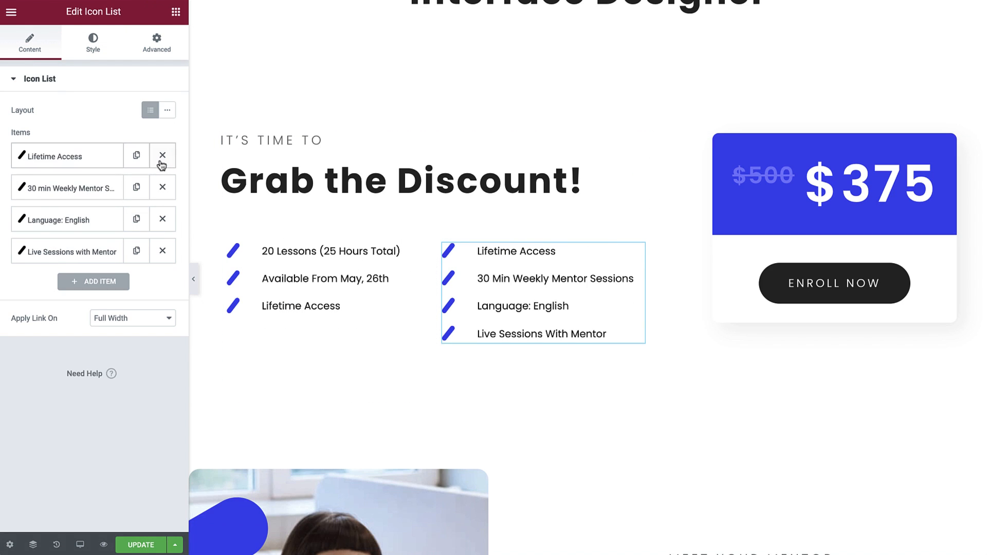
left_click(161, 156)
left_click(194, 275)
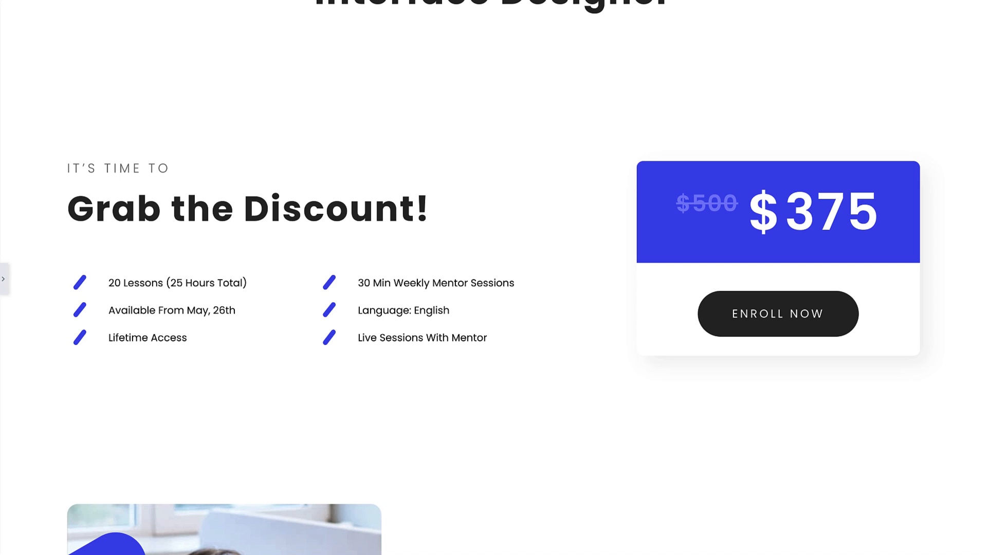
Preview the discount section with its two icon lists and pricing box in the tablet view.
left_click(4, 279)
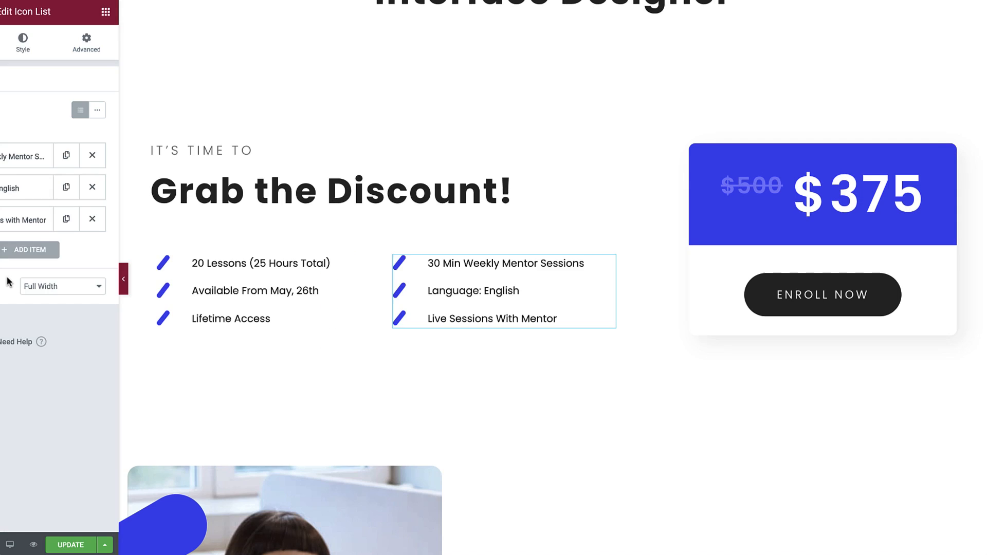
left_click(79, 545)
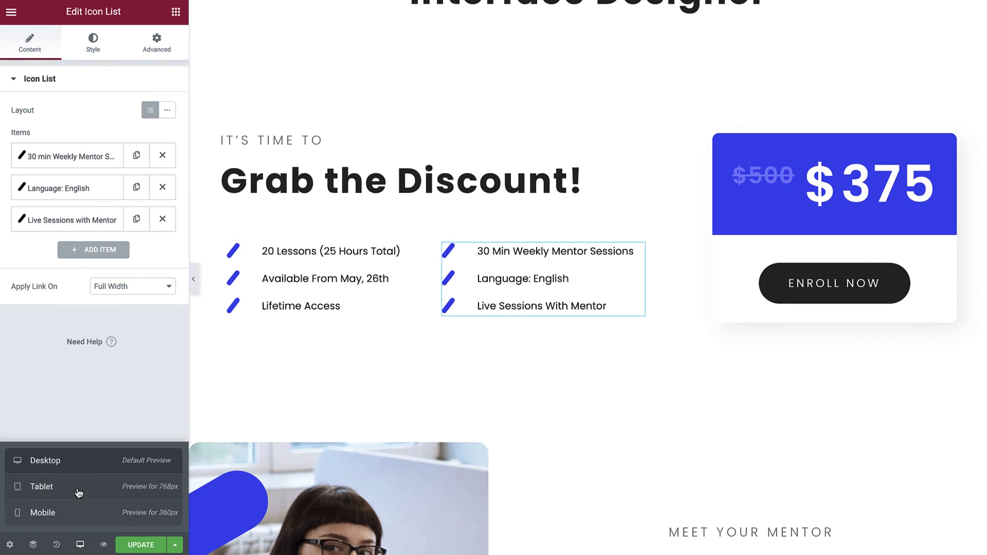
left_click(79, 489)
left_click(193, 282)
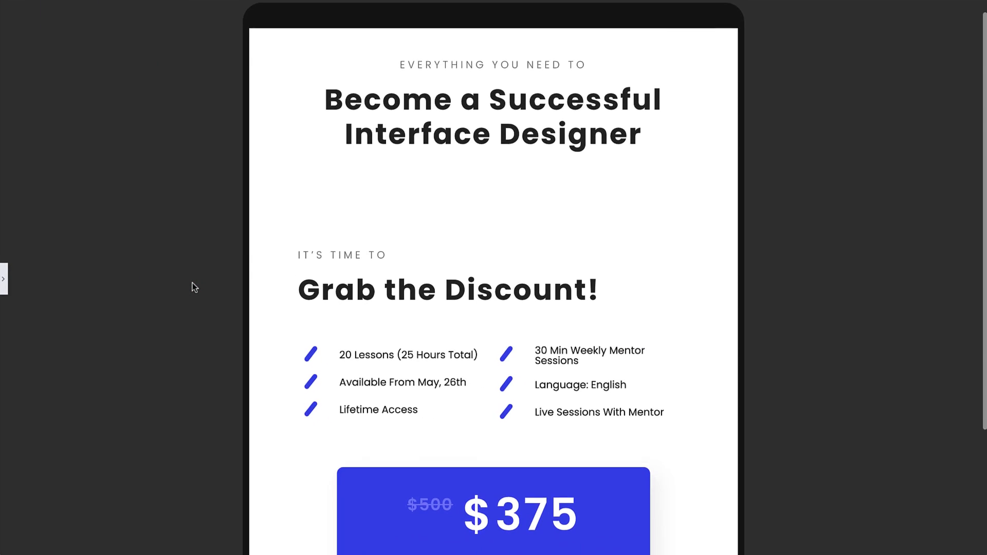
scroll(192, 283, "down", 3)
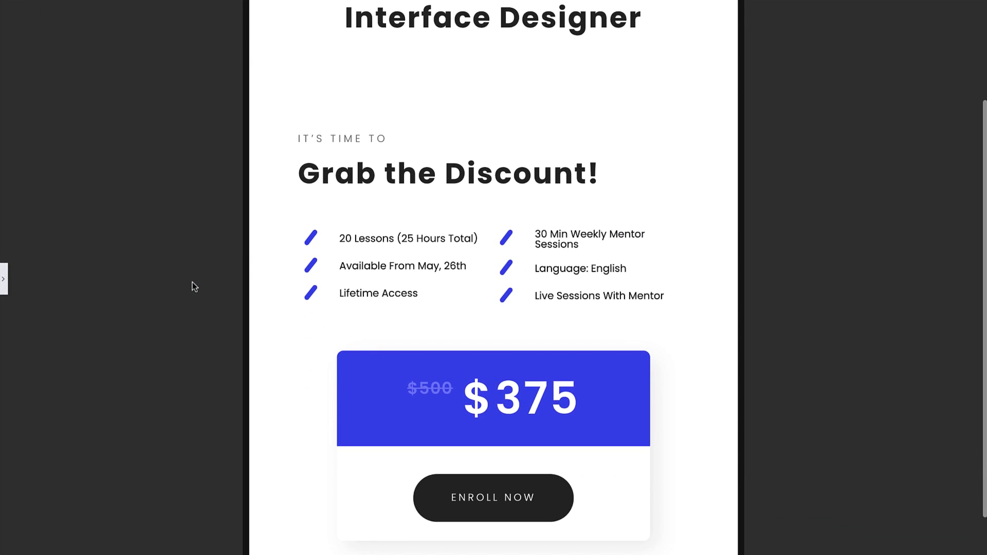
In the mobile view, set the padding of the inner section's first column to 0 px on all sides.
left_click(4, 279)
left_click(80, 545)
left_click(77, 514)
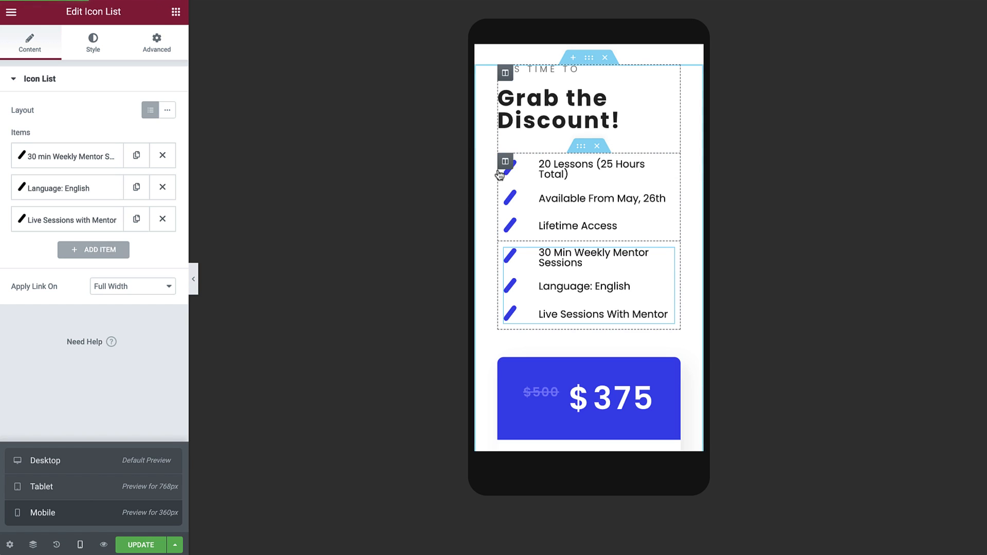
left_click(505, 162)
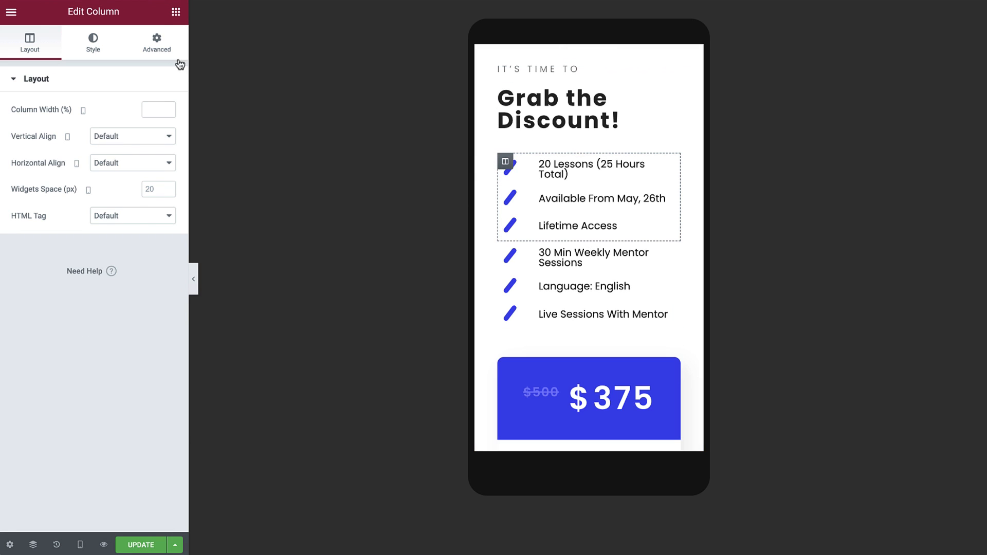
left_click(157, 43)
left_click(155, 176)
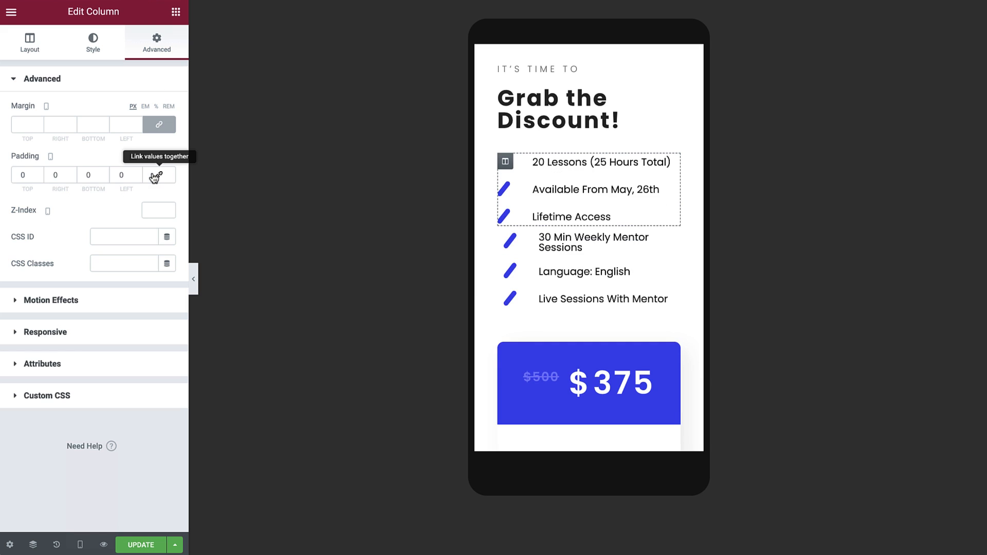
Copy the first inner column and apply its style to the second inner column, which holds the mentor sessions list.
right_click(512, 163)
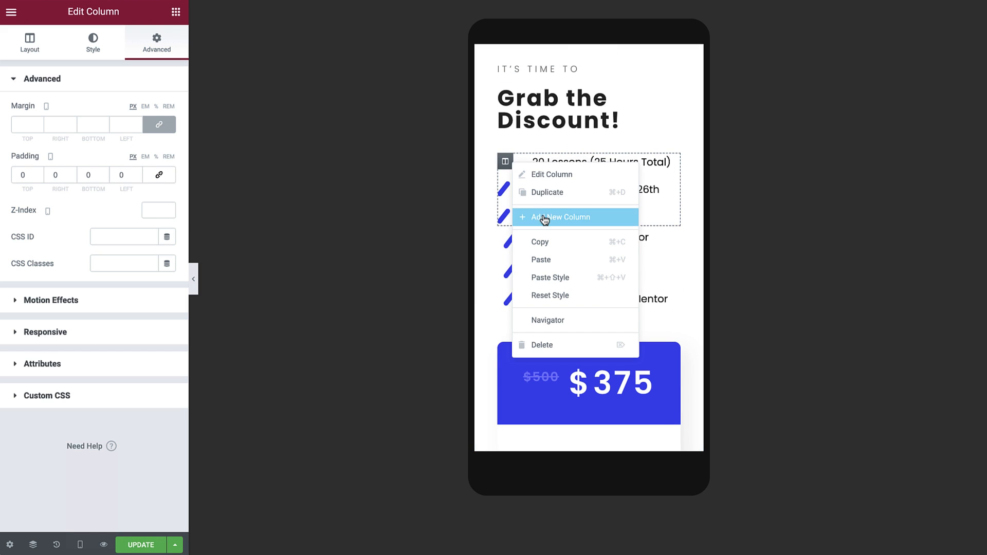
left_click(544, 217)
right_click(506, 236)
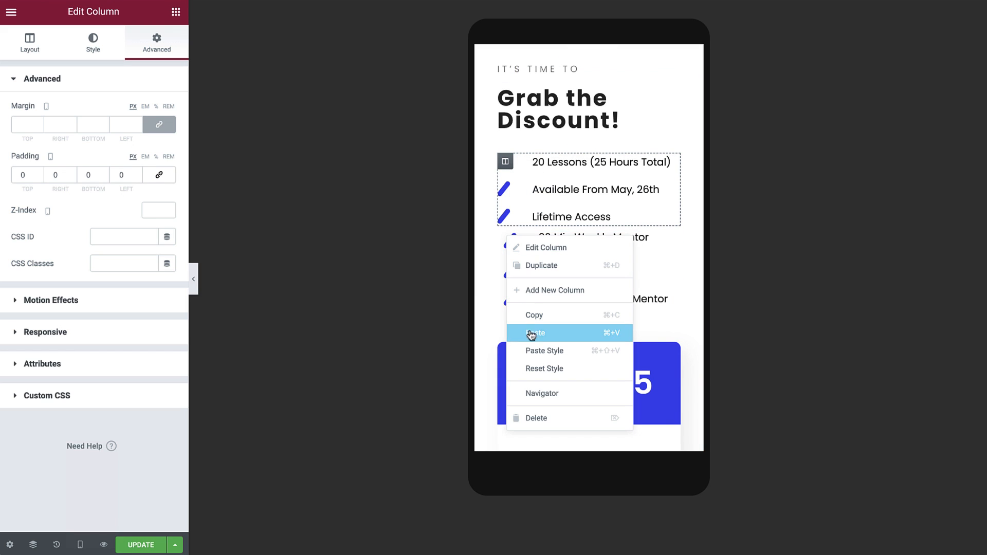
left_click(535, 349)
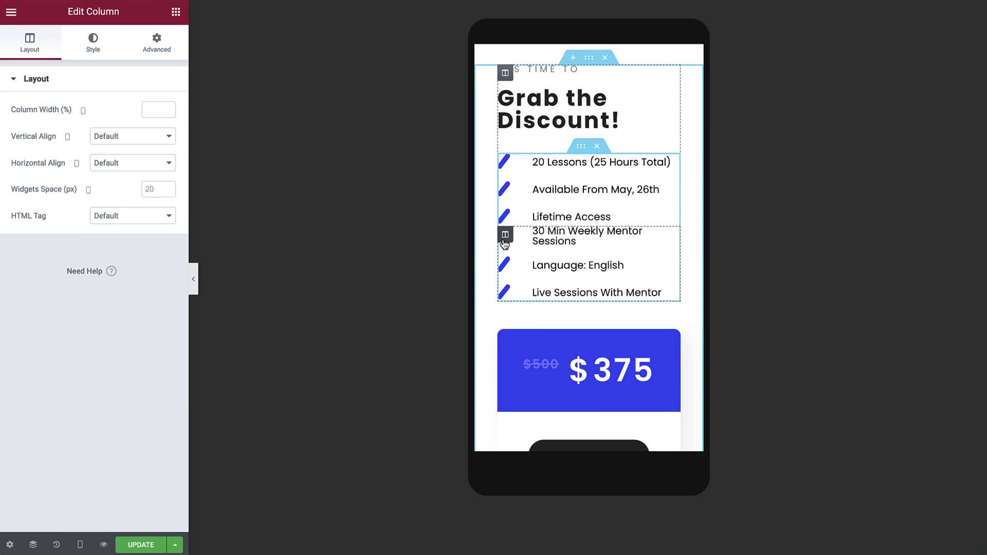
Set the second inner column's mobile top padding to 20 px and preview the mobile layout without the editing panel.
left_click(157, 50)
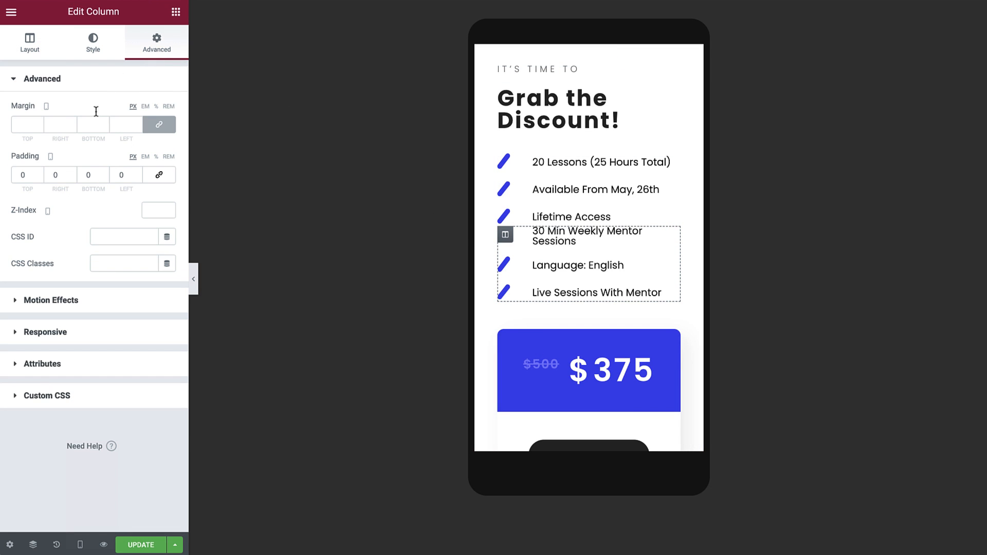
left_click(16, 175)
type("2")
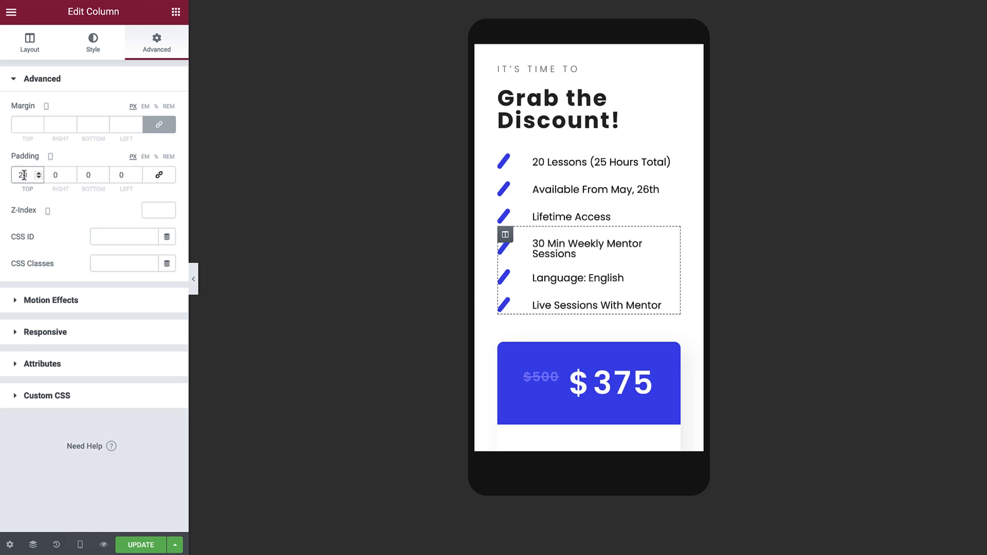
left_click(197, 279)
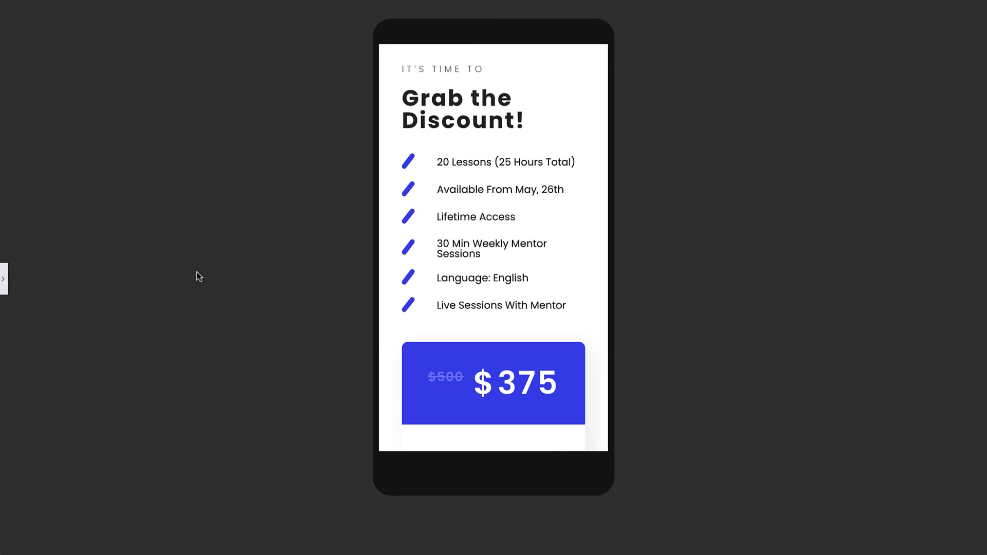
Return the page to the desktop view and preview the discount section without the editing panel.
left_click(5, 283)
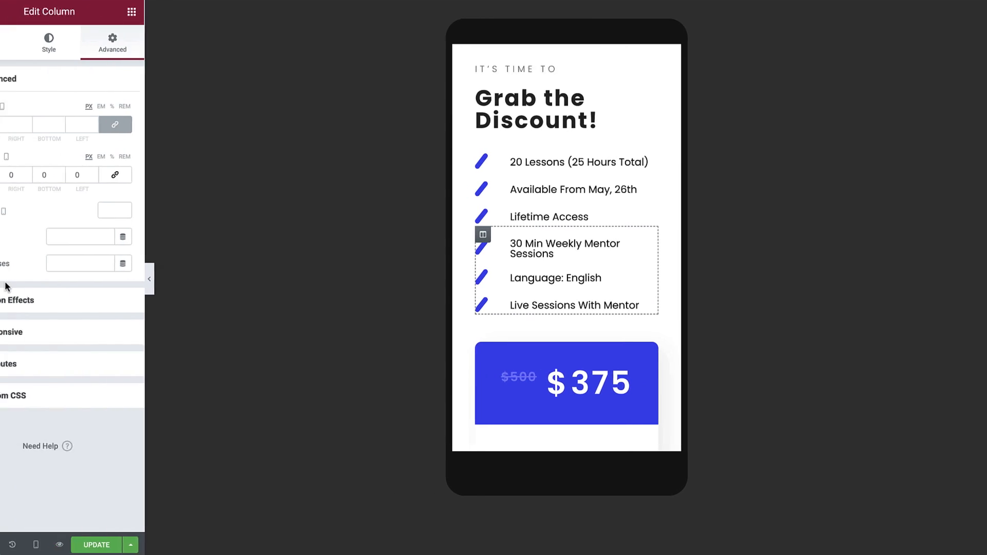
mouse_move(79, 542)
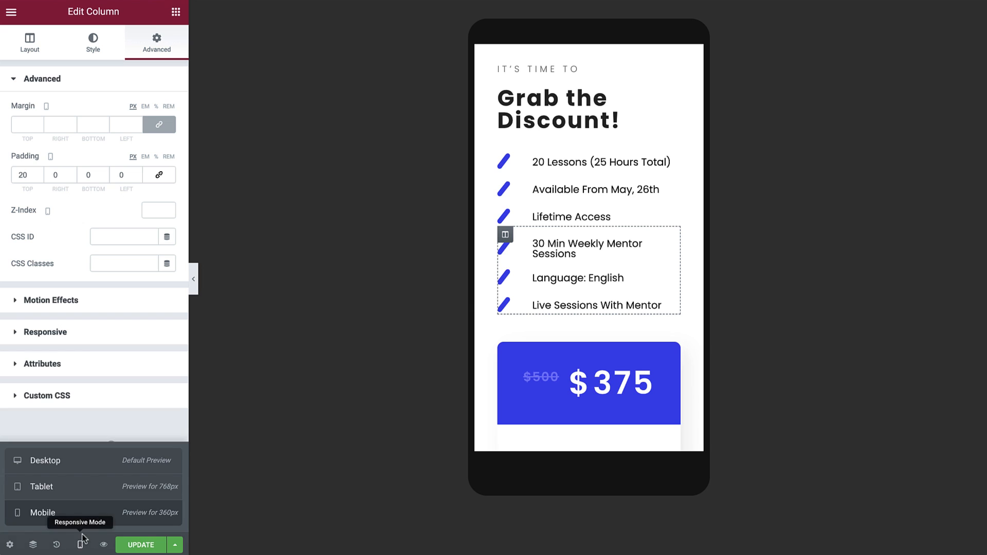
left_click(82, 466)
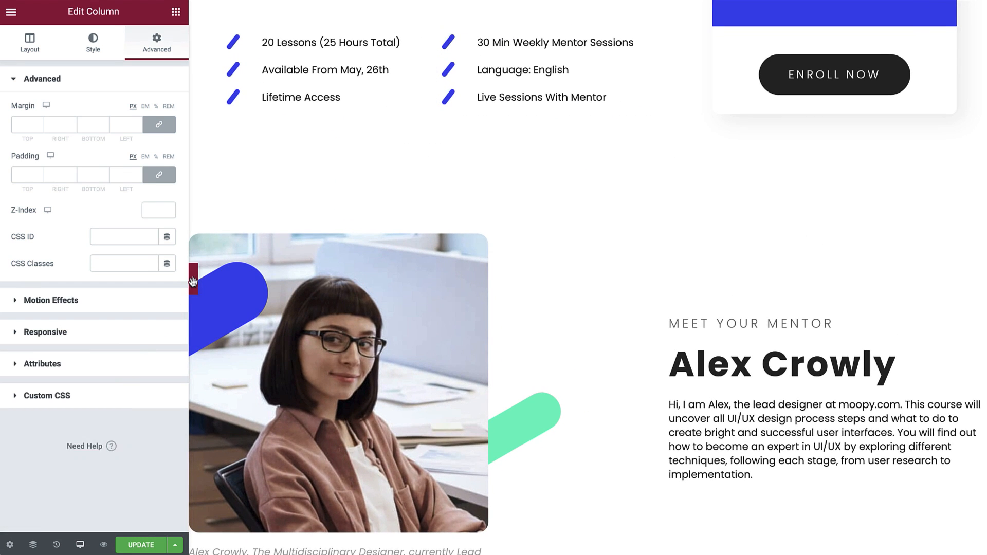
left_click(194, 280)
scroll(193, 285, "up", 4)
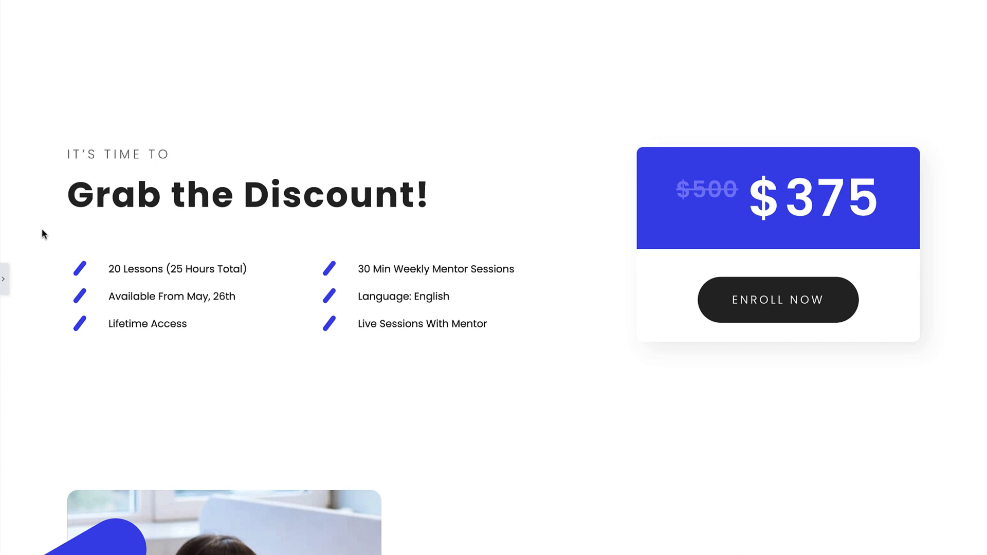
Delete the existing icon list from the gray bar between the hero section and the "Become a Successful Interface Designer" heading.
scroll(35, 226, "up", 5)
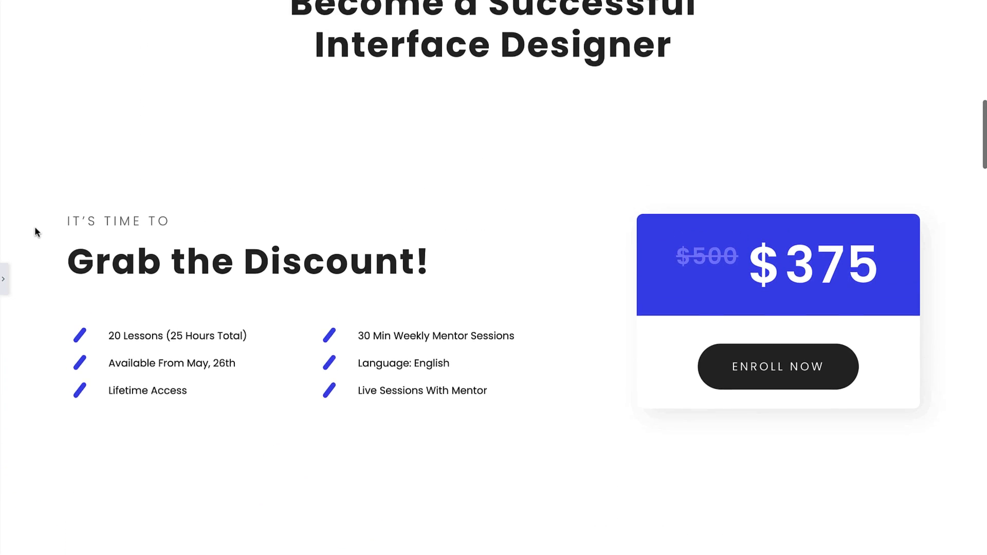
scroll(36, 229, "up", 5)
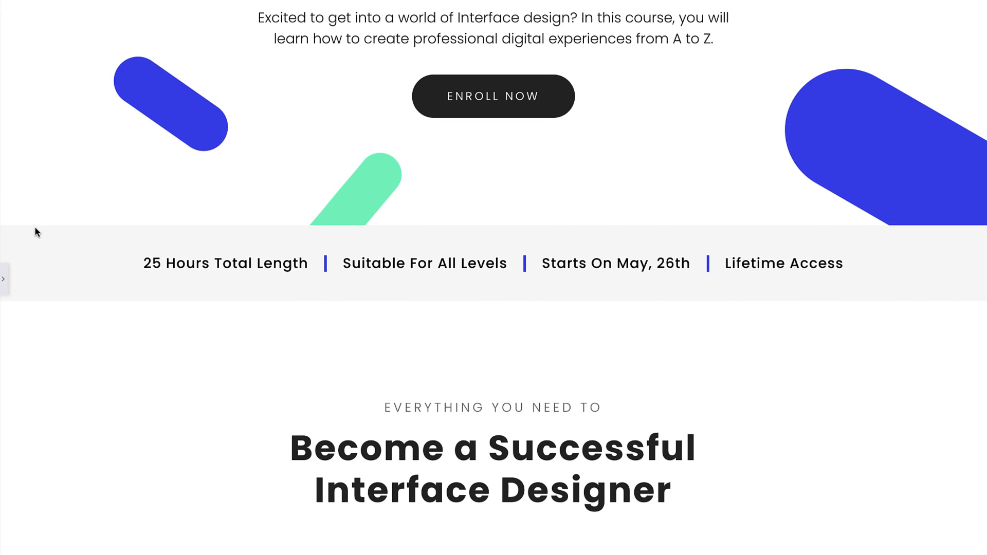
left_click(3, 278)
right_click(257, 264)
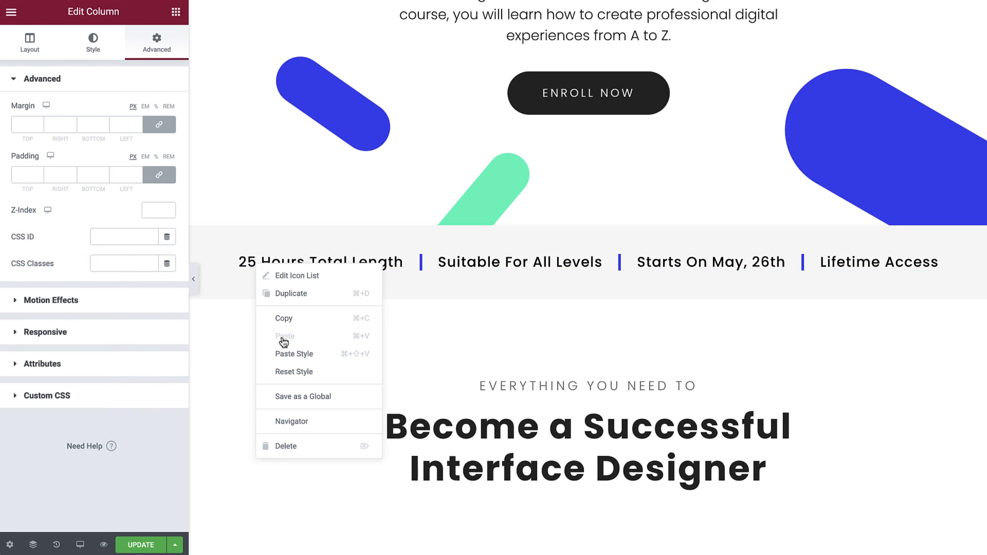
left_click(305, 446)
Add an Icon List widget to the empty gray bar and set its layout to Inline.
left_click(175, 11)
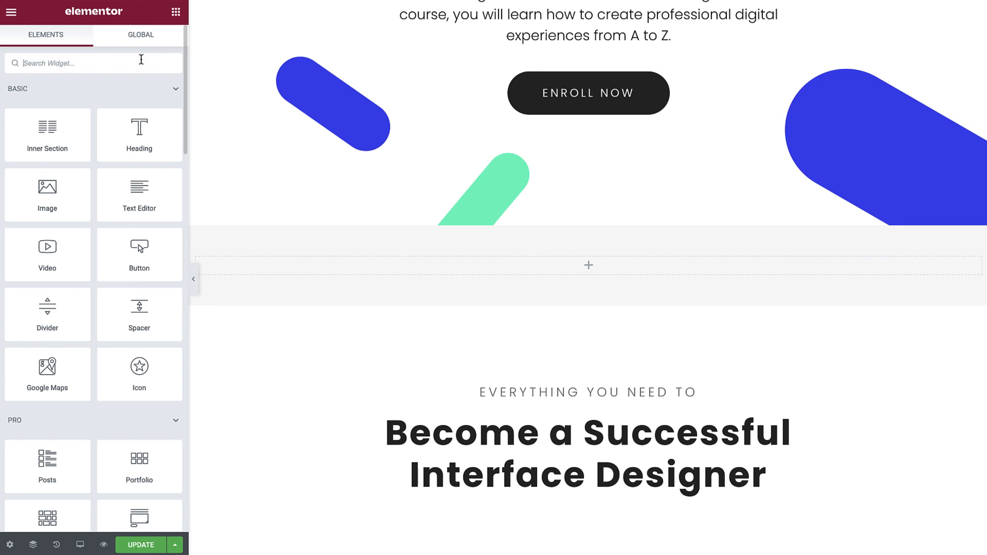
left_click(142, 60)
type("icon list")
left_click_drag(72, 103, 294, 264)
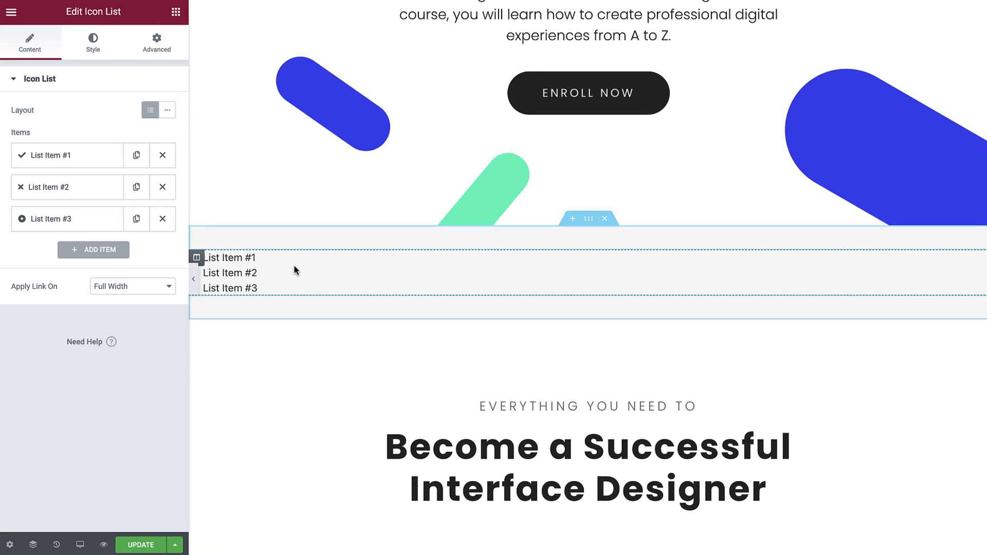
left_click(169, 112)
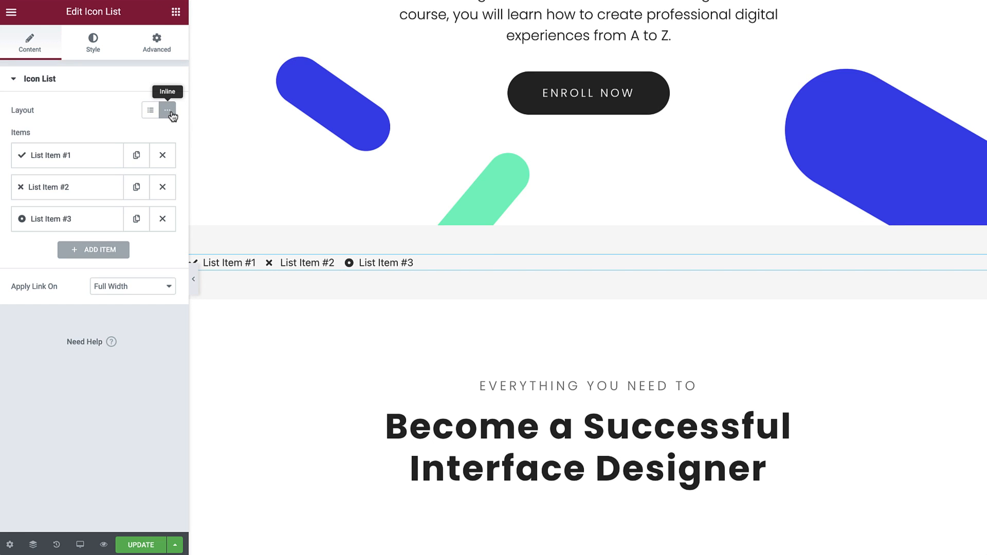
Reduce the new icon list to one item with the text "25 Hours Total Length" and no icon.
left_click(162, 187)
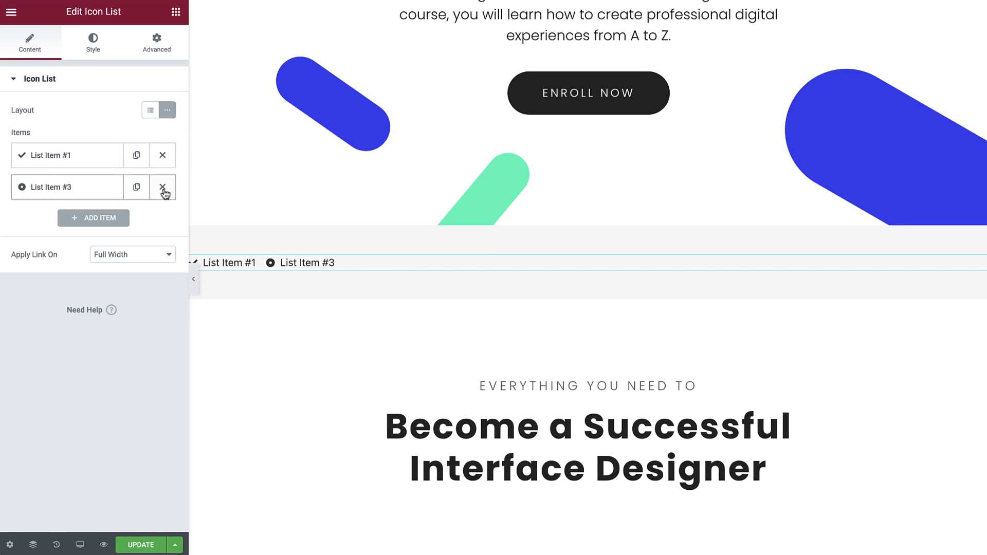
left_click(163, 187)
left_click(145, 159)
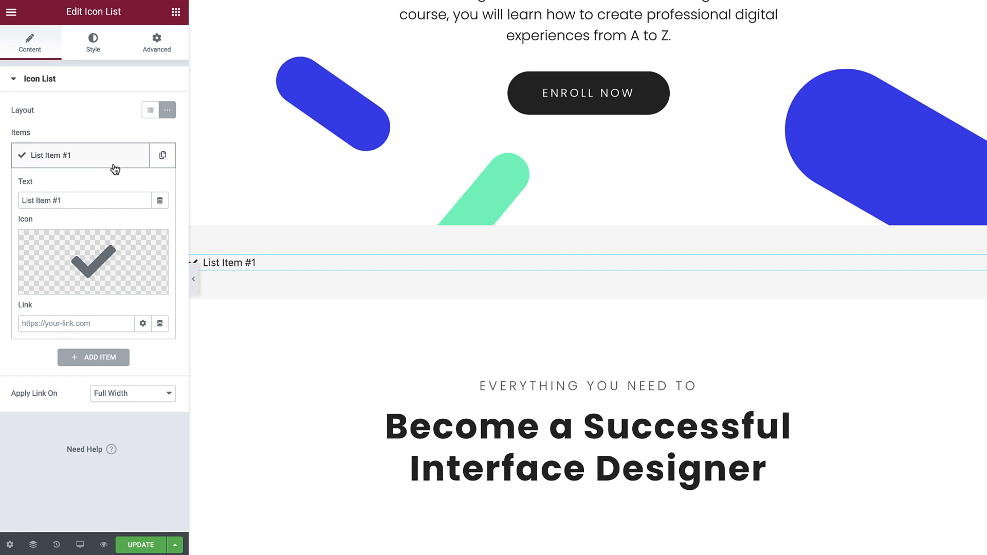
left_click_drag(75, 195, 18, 197)
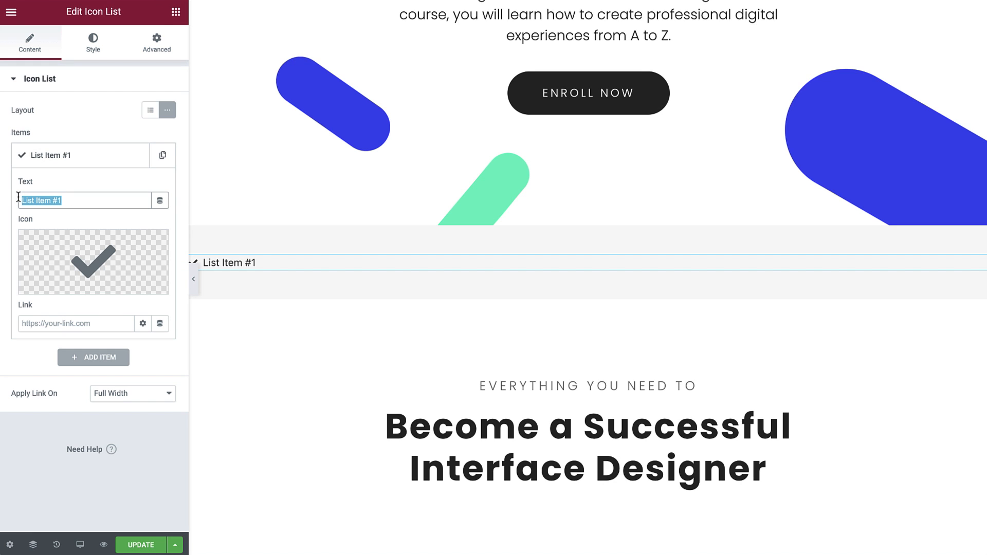
type("25 Hours Tota")
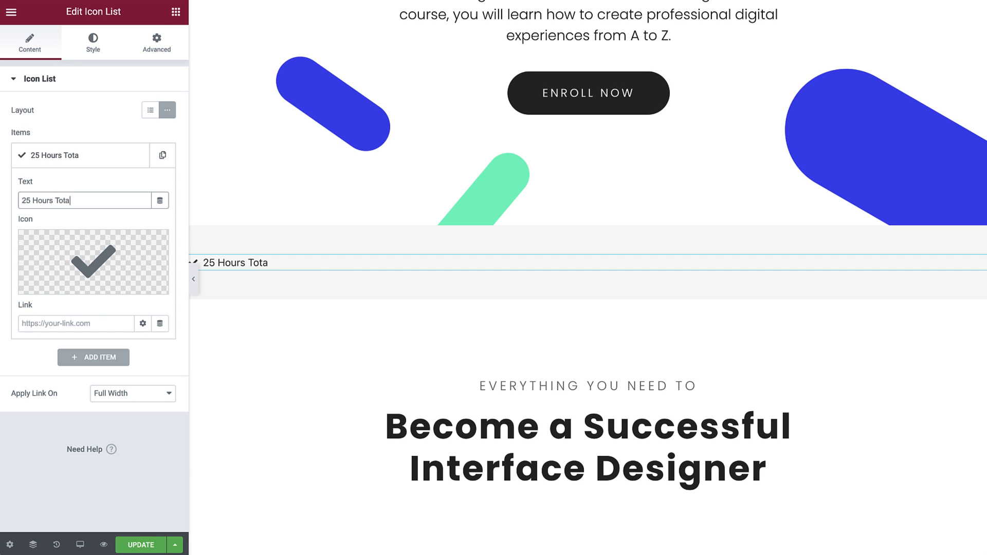
type("l Length")
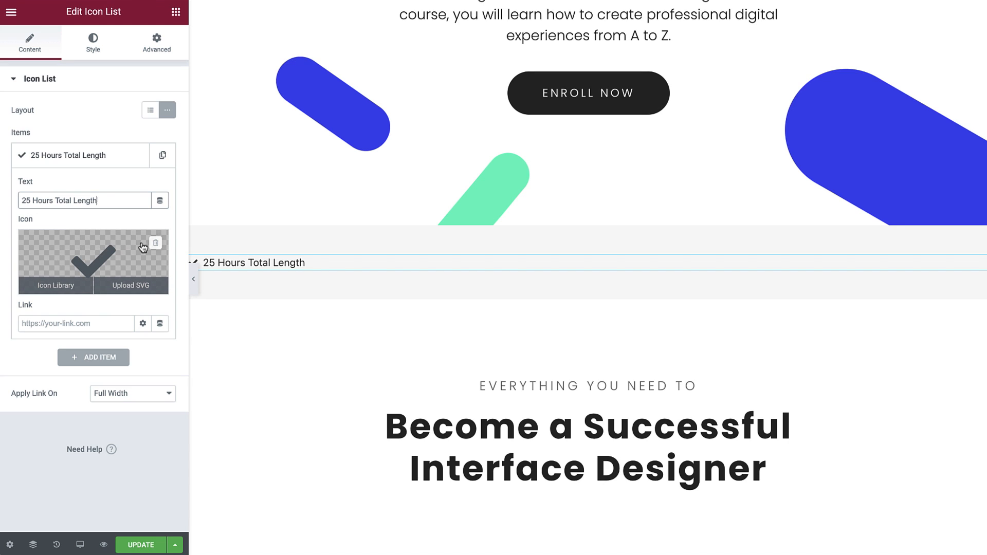
left_click(155, 245)
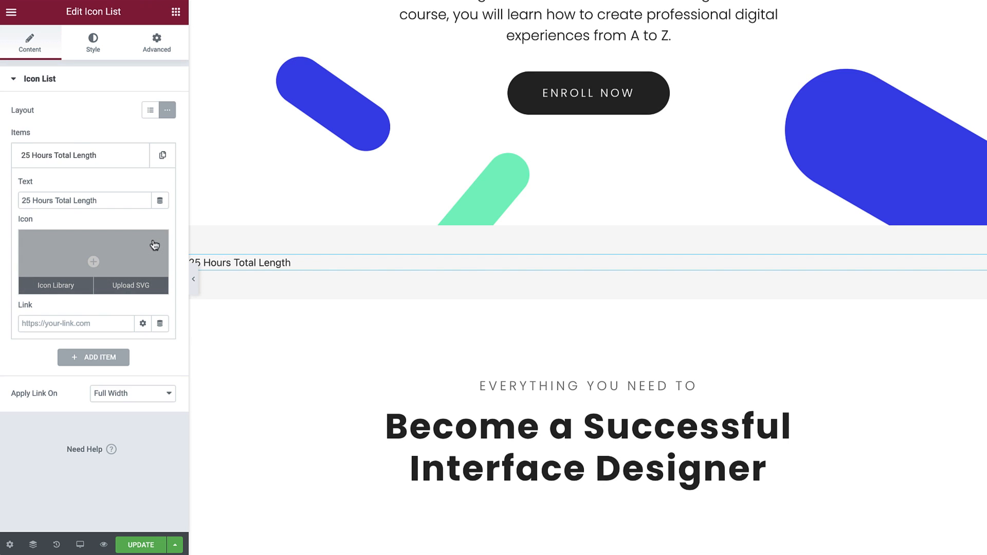
left_click(110, 161)
Duplicate the "25 Hours Total Length" item three times to get a four-item inline list.
left_click(163, 156)
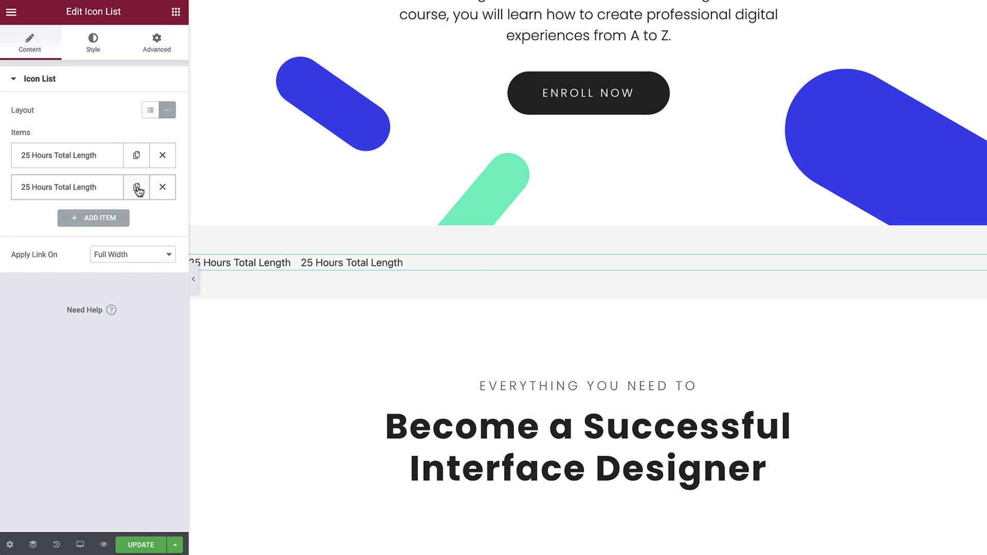
left_click(137, 188)
left_click(137, 221)
Set the texts of the second, third and fourth items to "Suitable for all levels", "Starts On May, 26th" and "Lifetime Access".
left_click(105, 189)
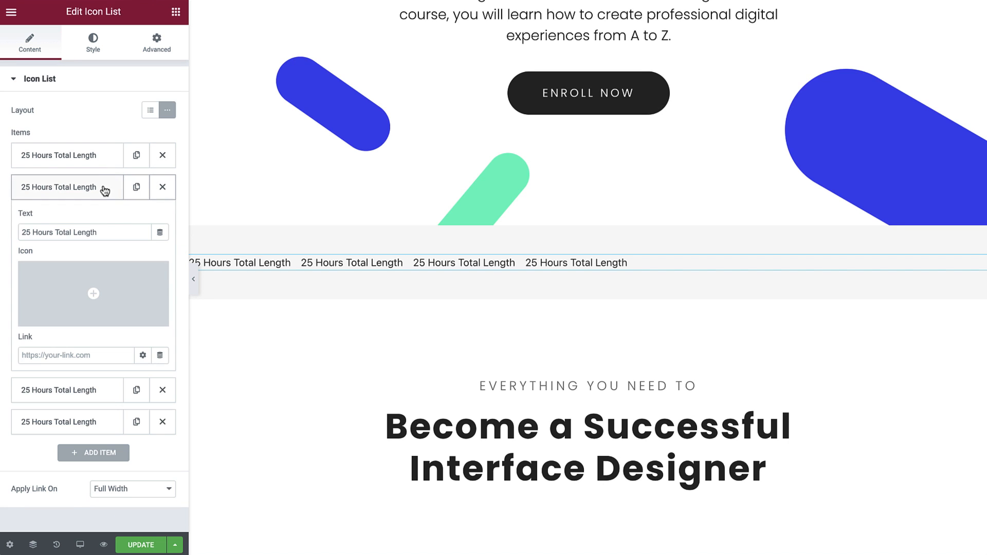
triple_click(105, 231)
type("Suitable for all levels")
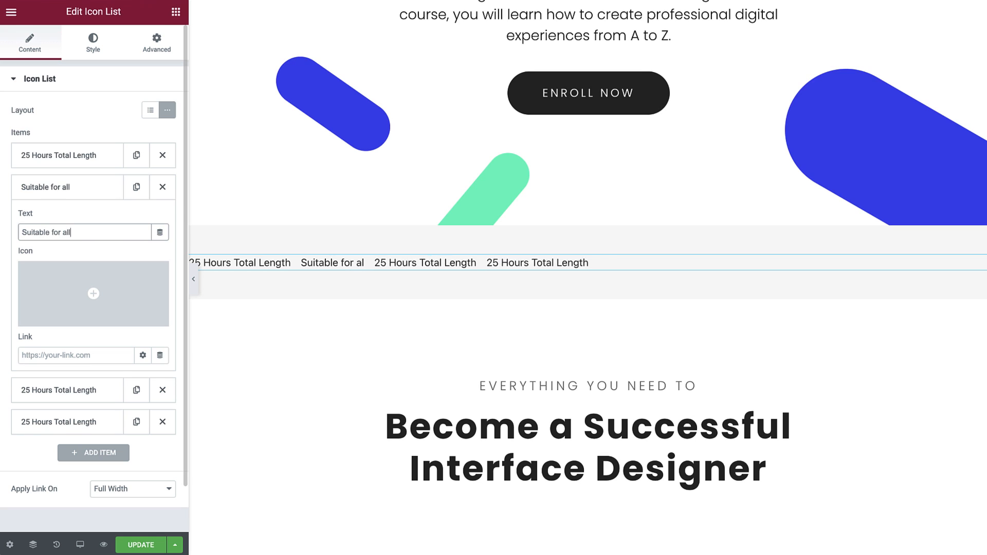
left_click(67, 390)
triple_click(85, 264)
type("Starts On May, 26th")
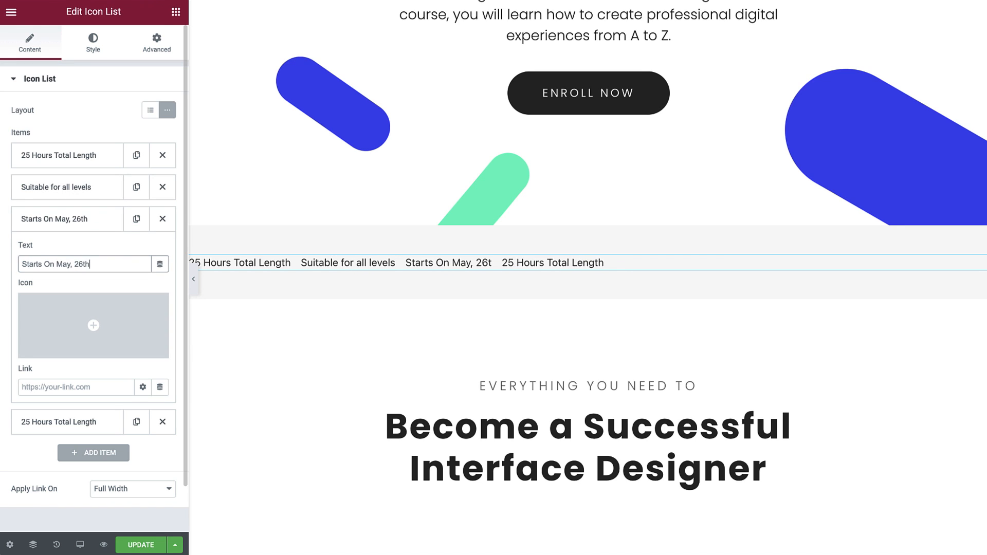
left_click(87, 423)
triple_click(23, 295)
type("Lifetime Access")
left_click(83, 251)
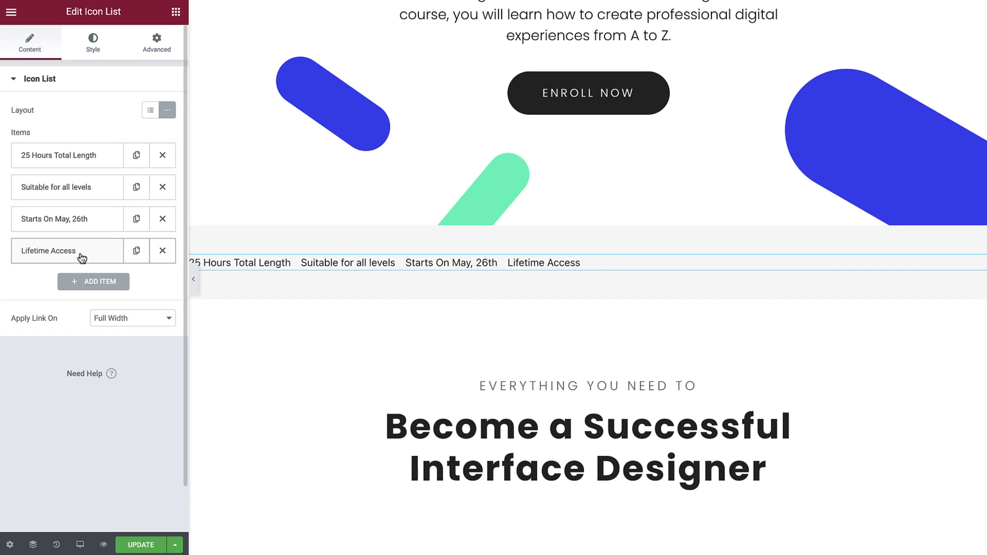
Set the space between the inline list's items to 50 and align the list to the center.
left_click(94, 50)
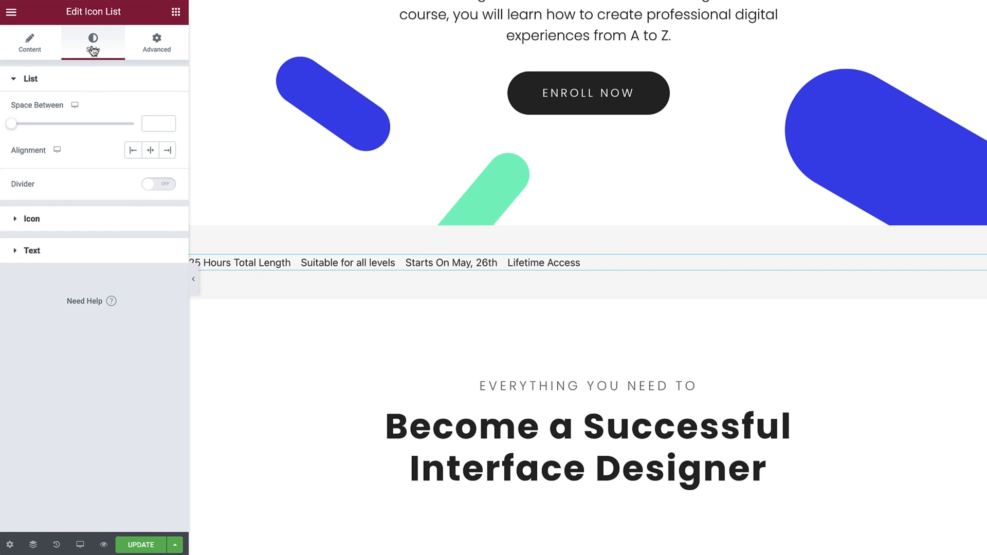
left_click(152, 123)
type("50")
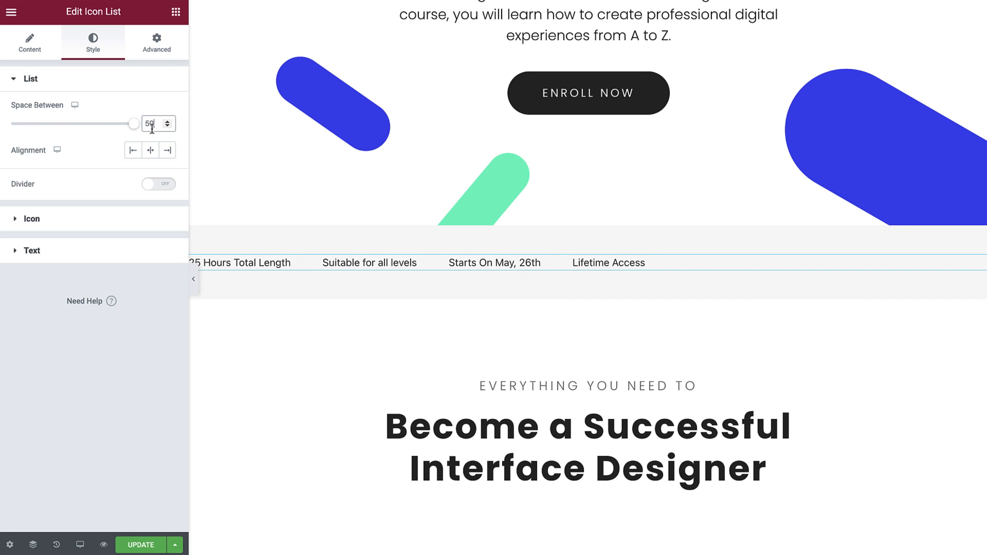
left_click(152, 151)
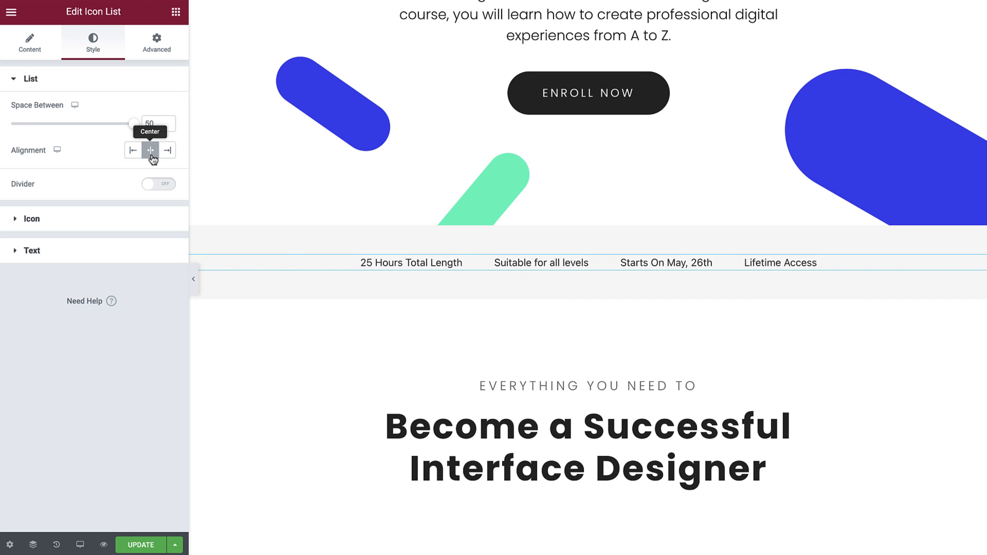
Enable a solid divider between the list items with weight 4, height 100 and color #403EF1.
left_click(157, 184)
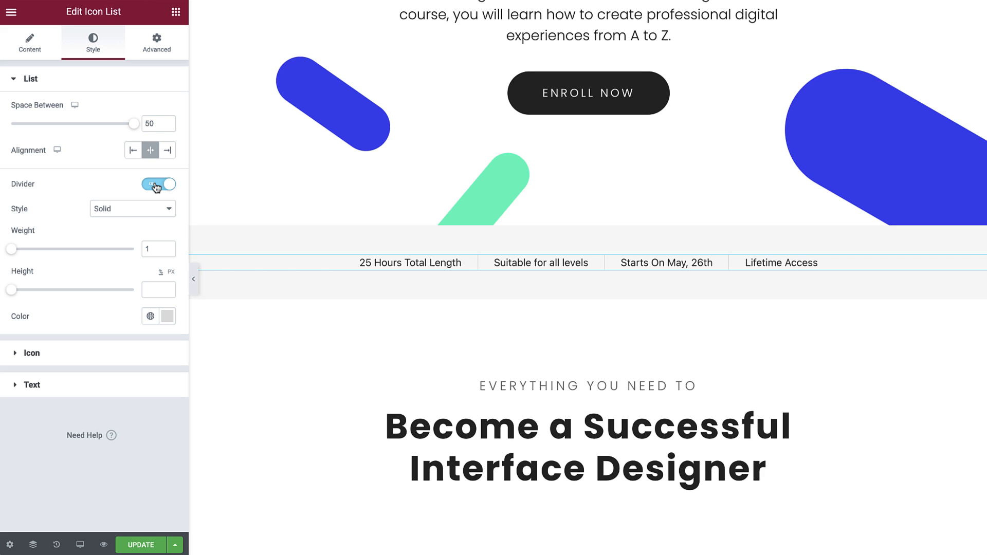
left_click(165, 211)
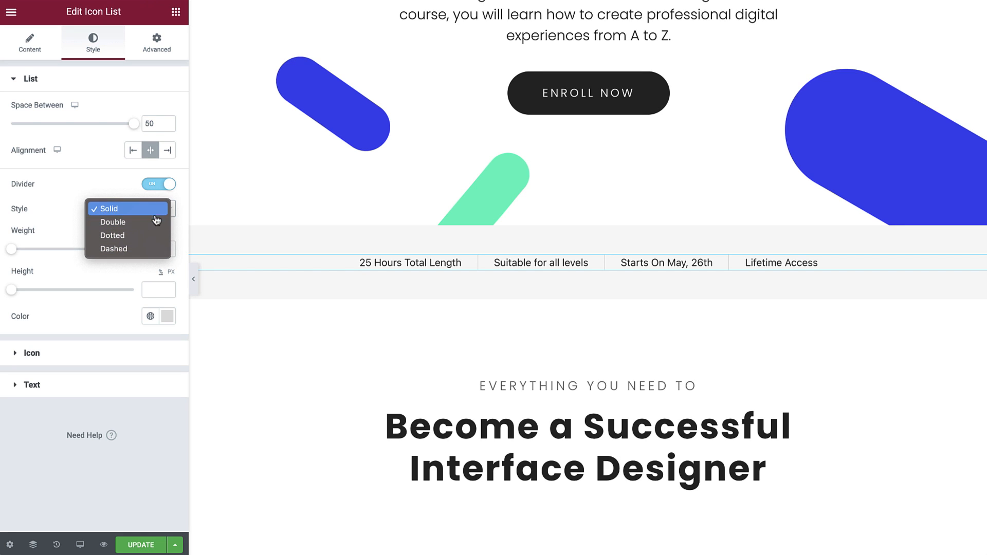
left_click(156, 209)
left_click_drag(12, 250, 29, 251)
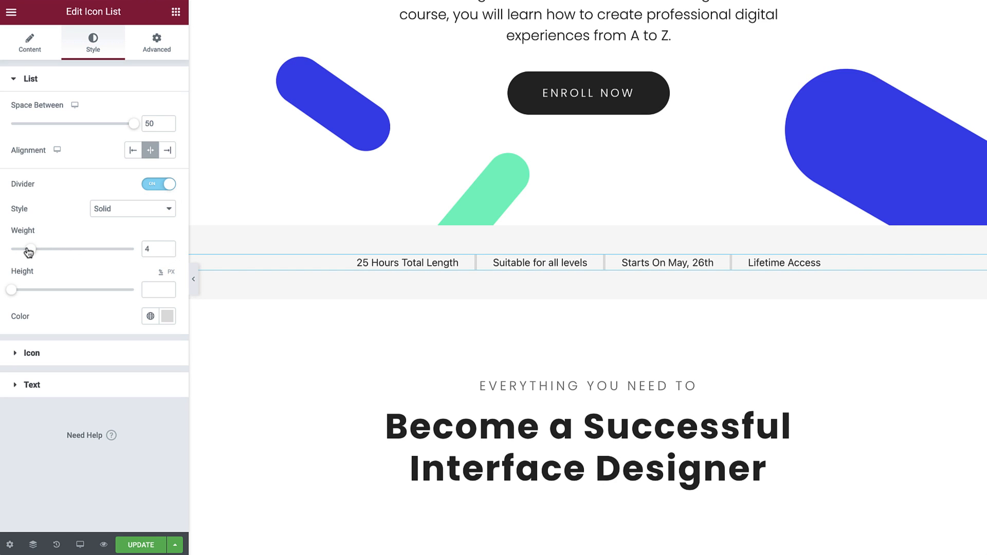
left_click_drag(10, 291, 134, 302)
left_click(167, 316)
type("#403EF1")
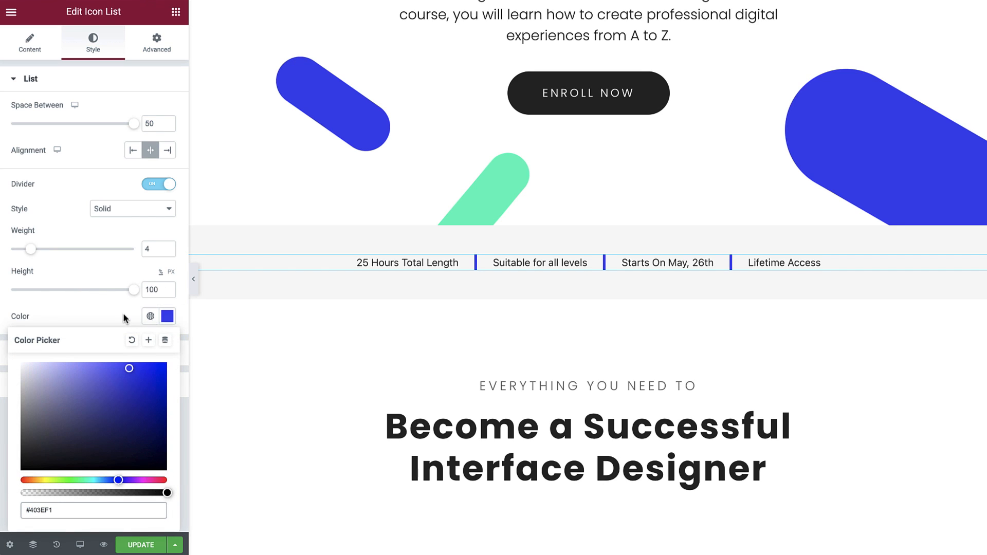
left_click(123, 312)
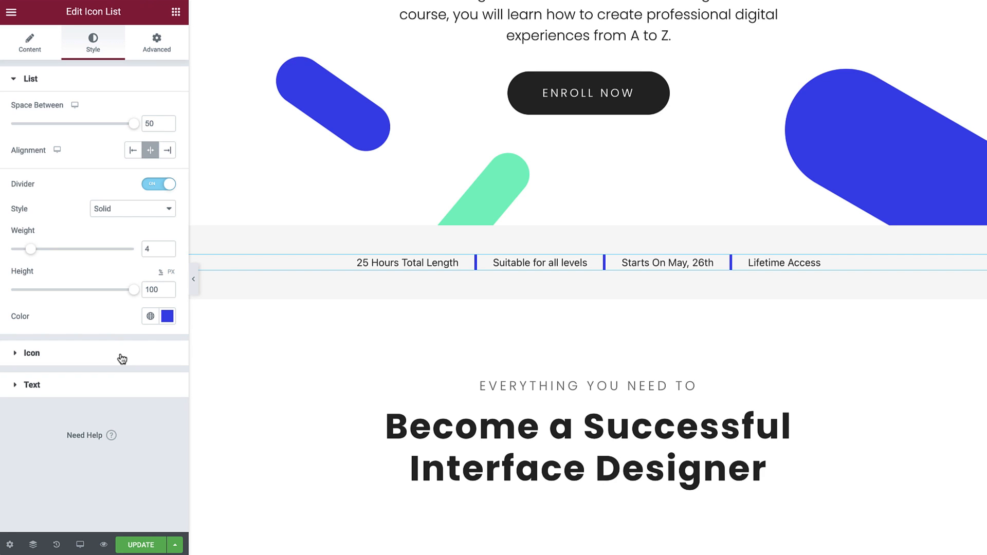
Set the inline list's text color to black and its text indent to 0.
left_click(109, 386)
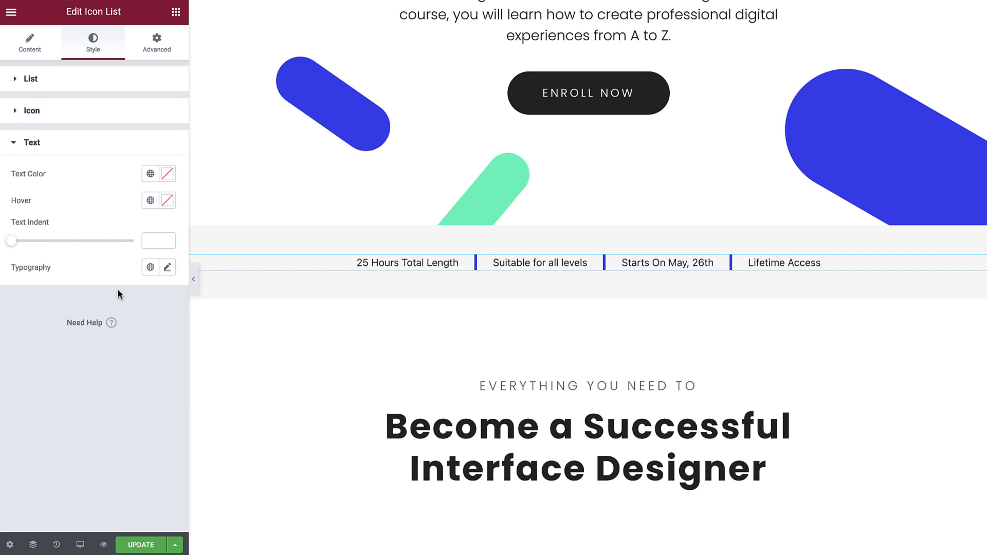
left_click(167, 174)
left_click_drag(82, 288, 20, 336)
left_click(123, 171)
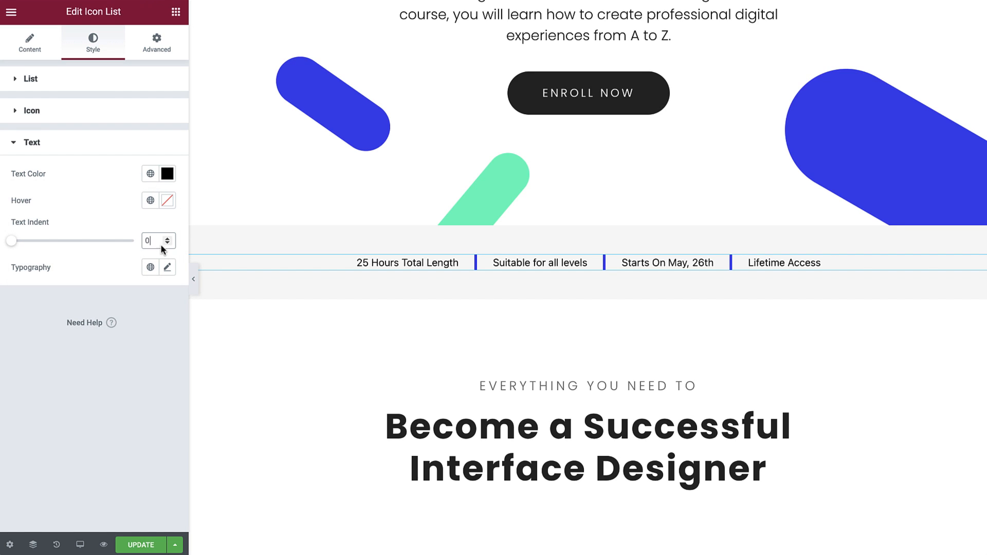
Set the list text's font family to Poppins and its size to 22 px.
left_click(167, 267)
left_click(153, 331)
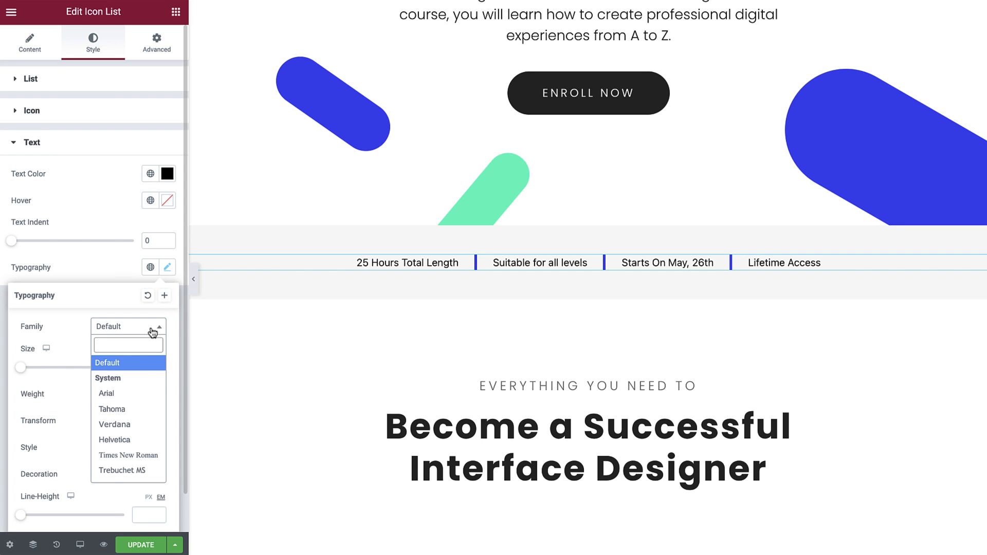
type("pop")
left_click(131, 377)
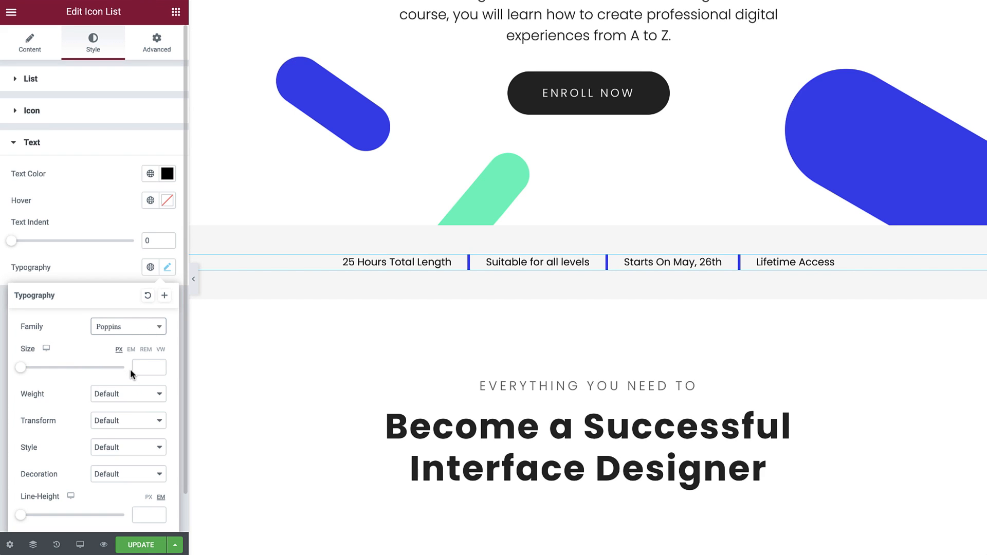
left_click(140, 363)
type("22")
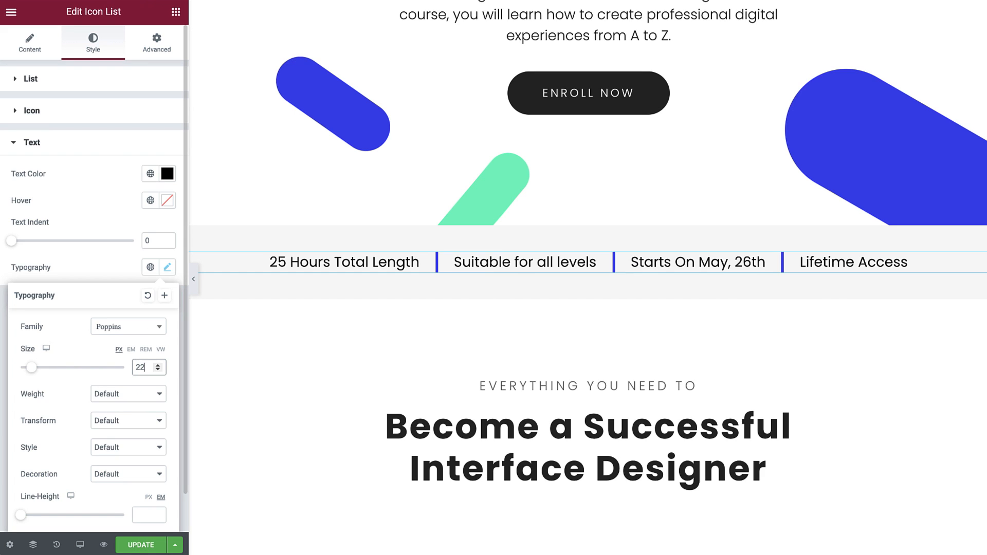
Set the list text's weight to 500, transform to Capitalize, style to Normal and decoration to None.
left_click(154, 394)
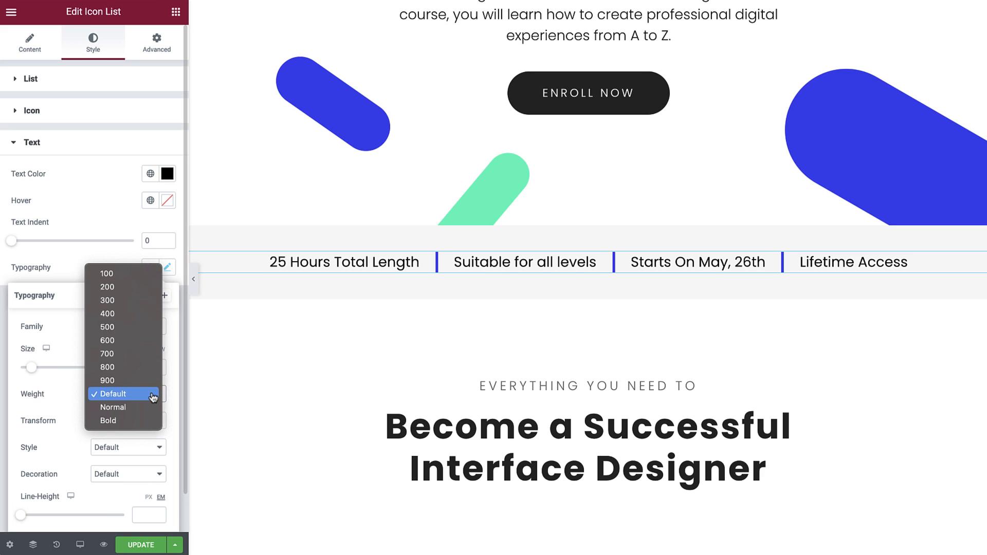
left_click(129, 333)
left_click(146, 423)
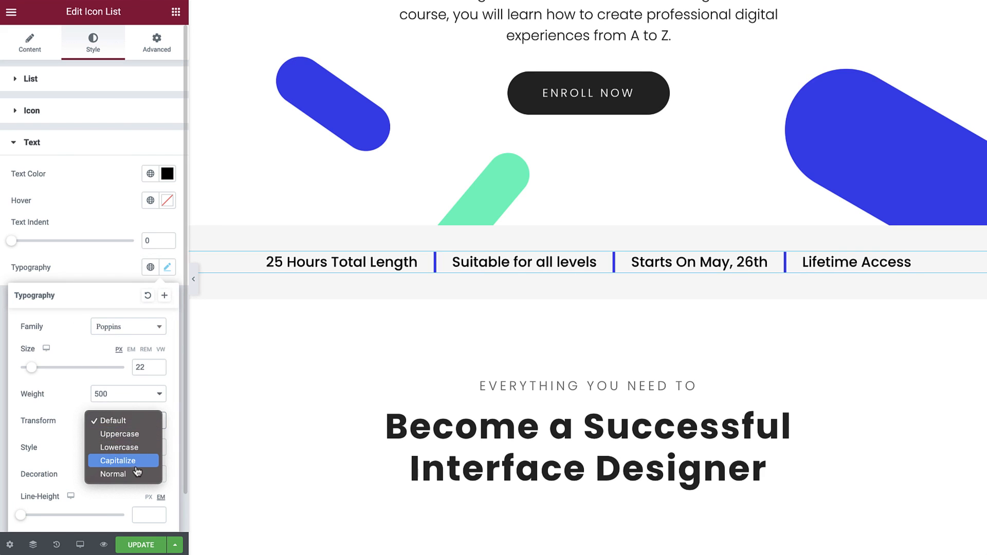
left_click(137, 465)
left_click(149, 447)
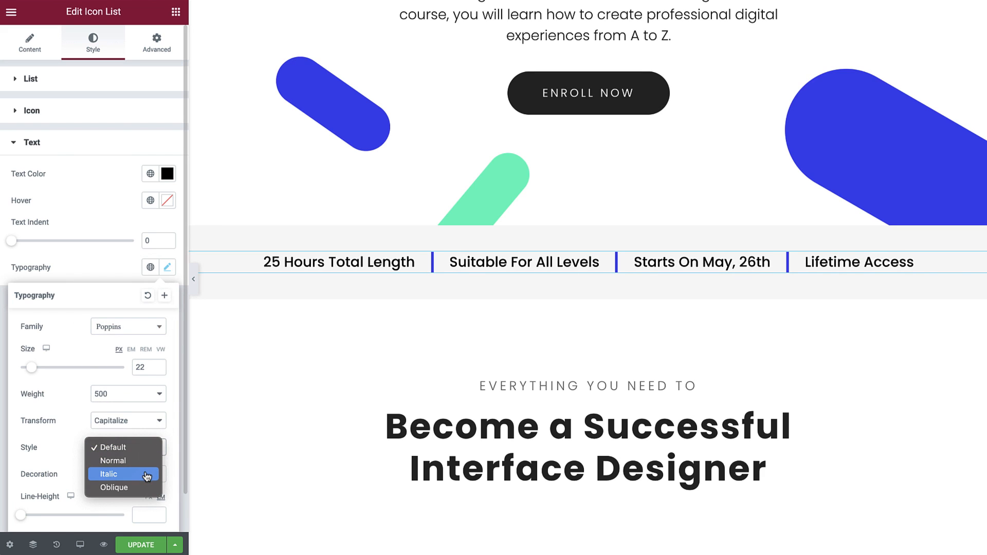
left_click(147, 467)
left_click(155, 474)
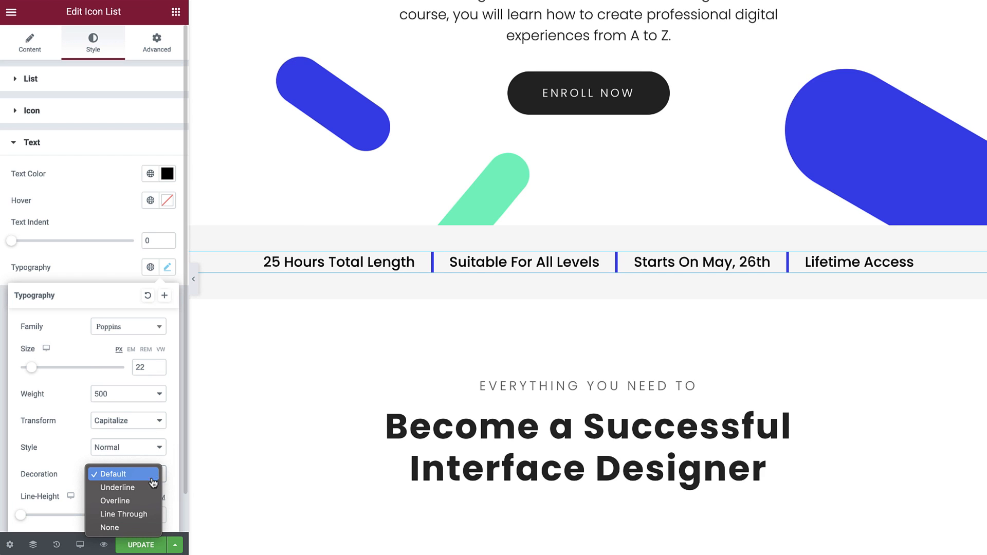
left_click(135, 531)
Set the list text's line height to 1.2 em and its letter spacing to 1, and close the typography settings.
scroll(125, 502, "down", 1)
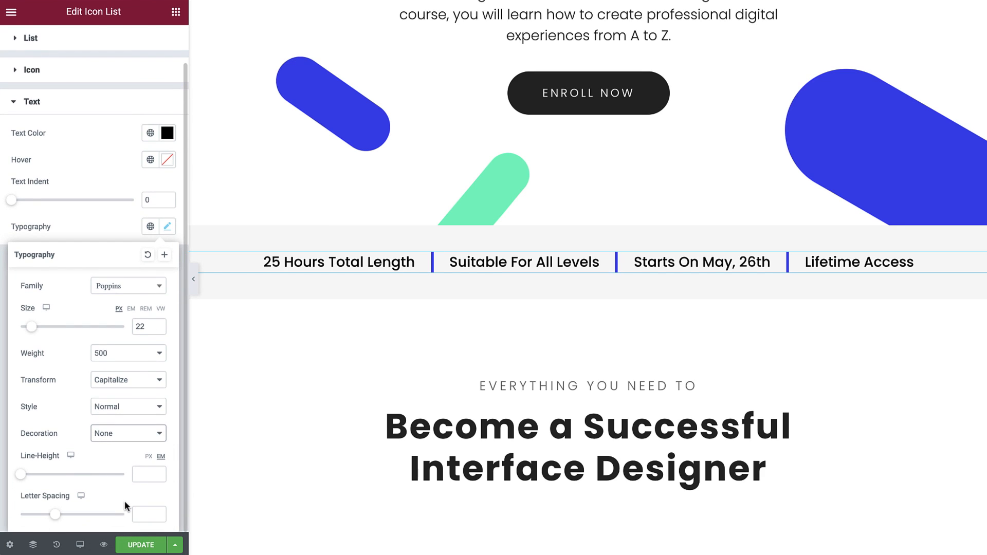
left_click(141, 474)
type("1.2")
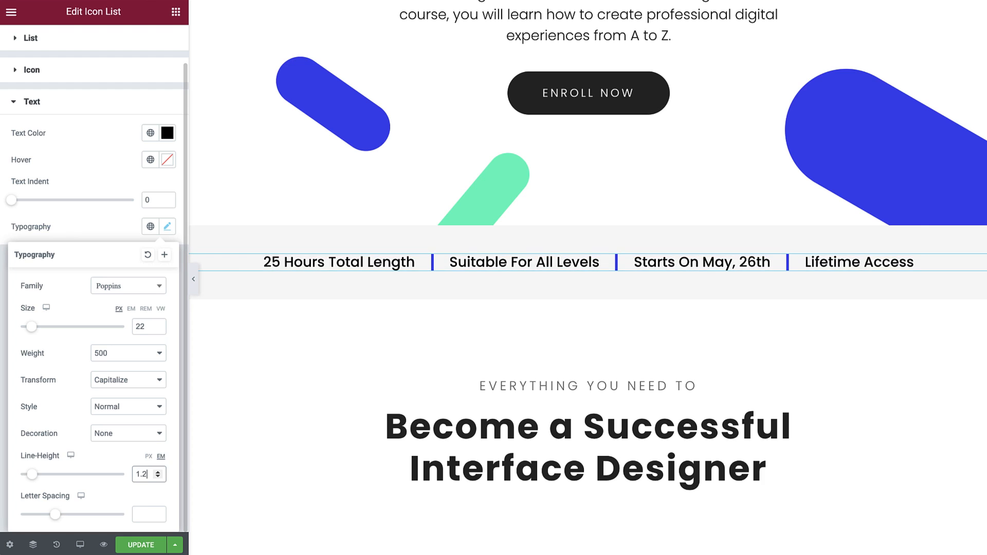
left_click(140, 515)
type("1")
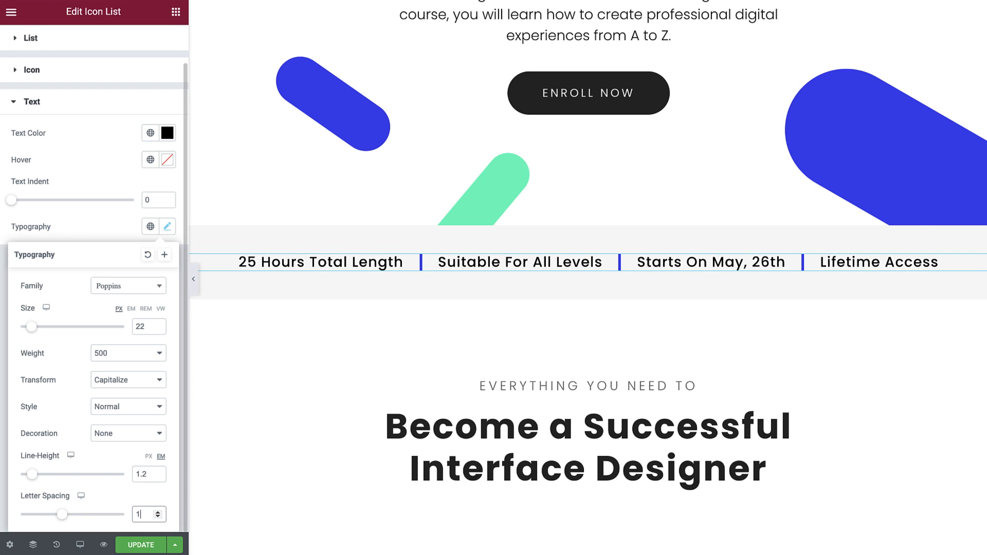
left_click(120, 229)
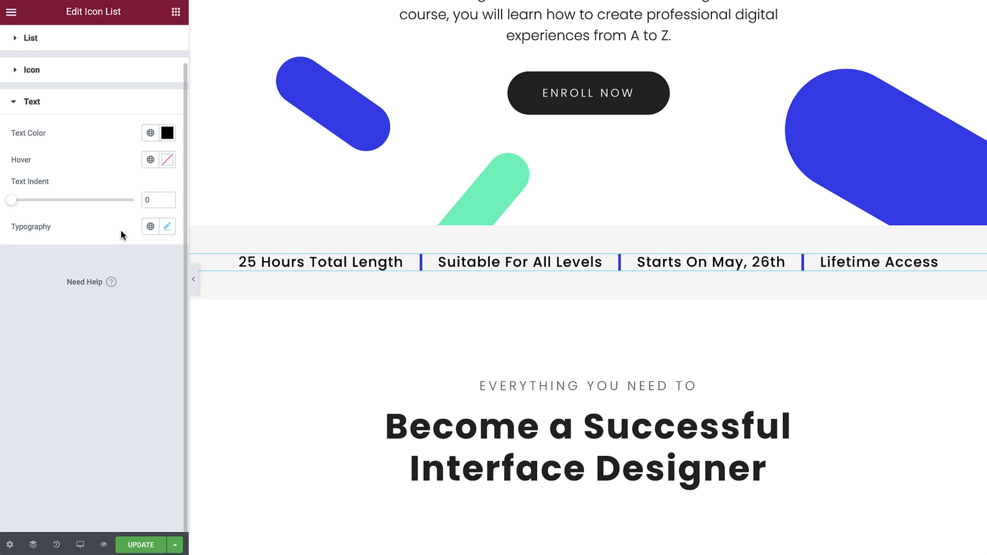
Hide the editing panel and review the facts bar and the two-column checklist on the page.
left_click(194, 279)
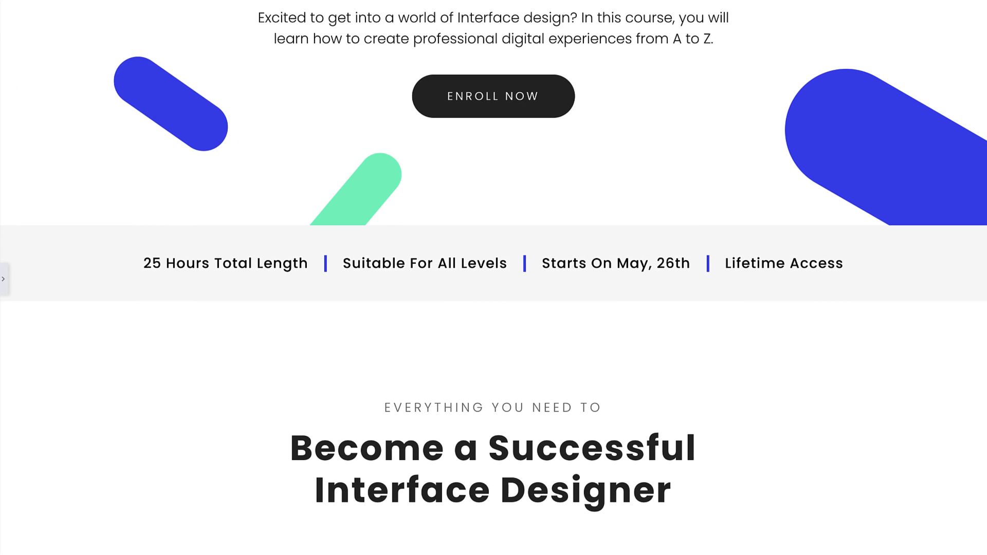
scroll(494, 278, "down", 8)
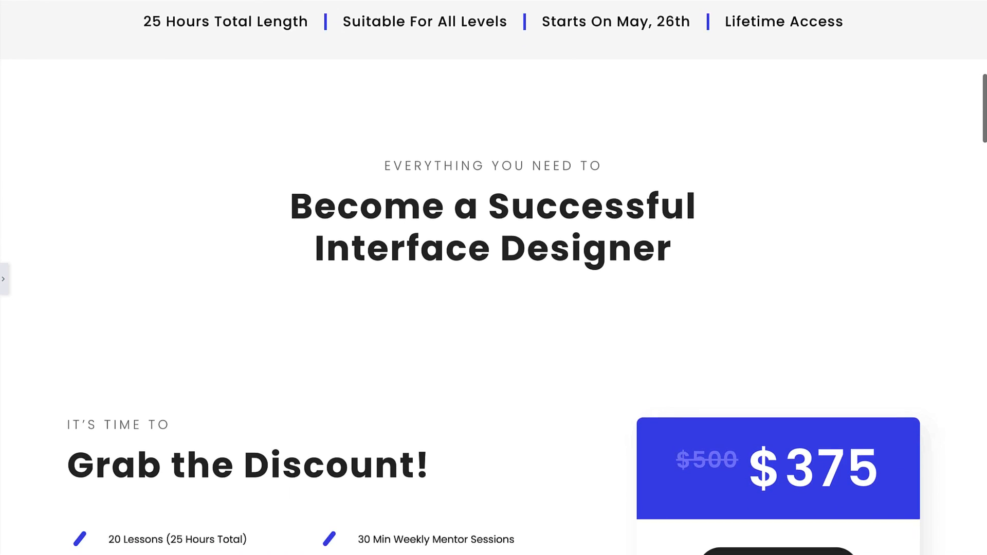
scroll(494, 278, "down", 3)
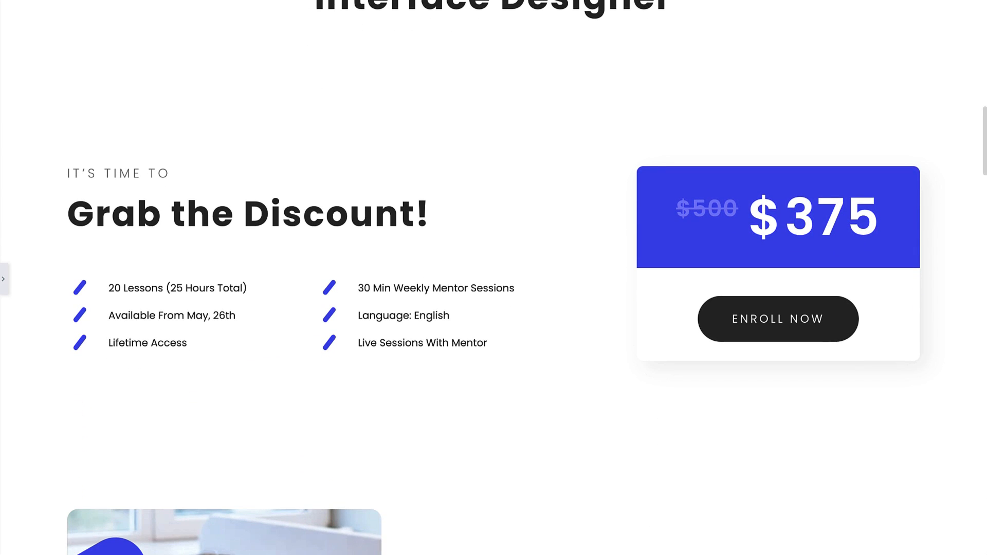